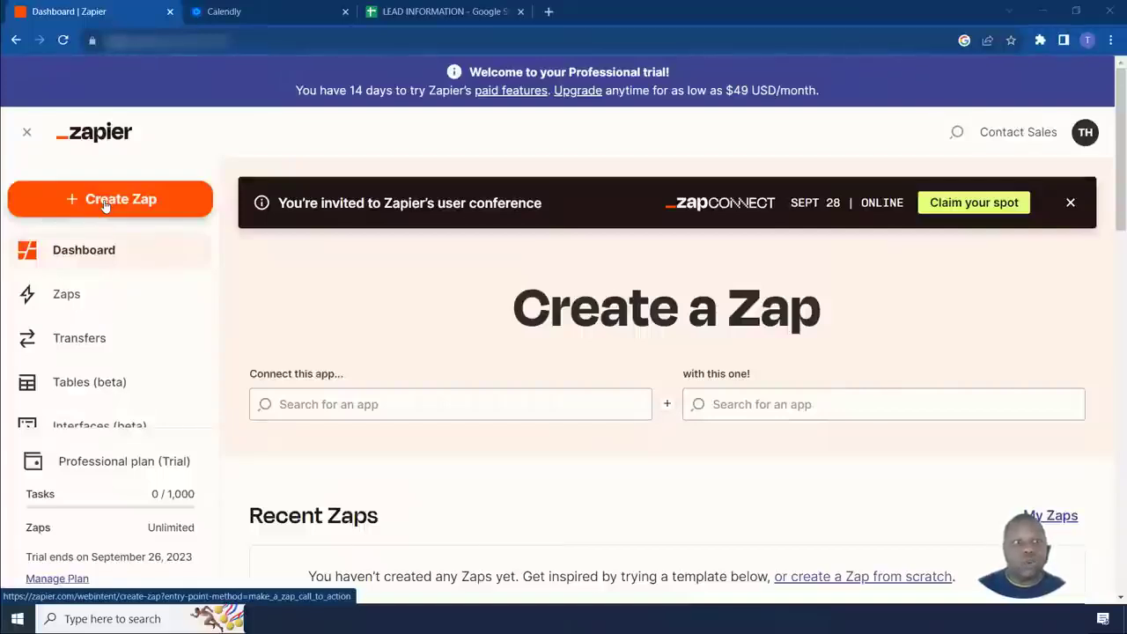
Create a new Zap and name it "Calendly - Google Sheets"
click(104, 200)
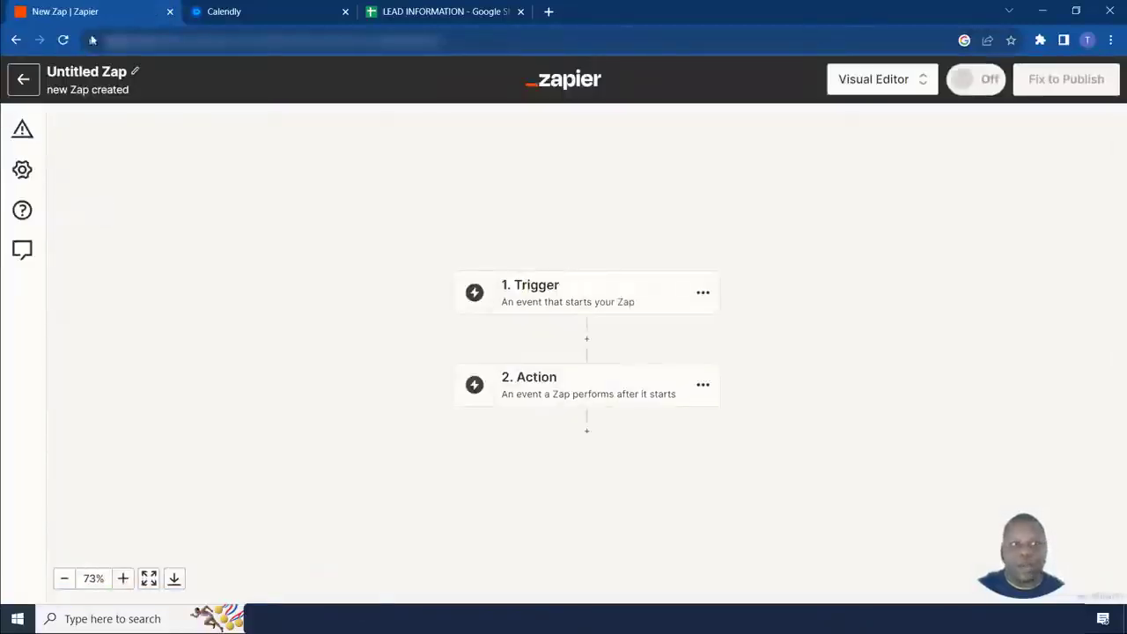
click(105, 75)
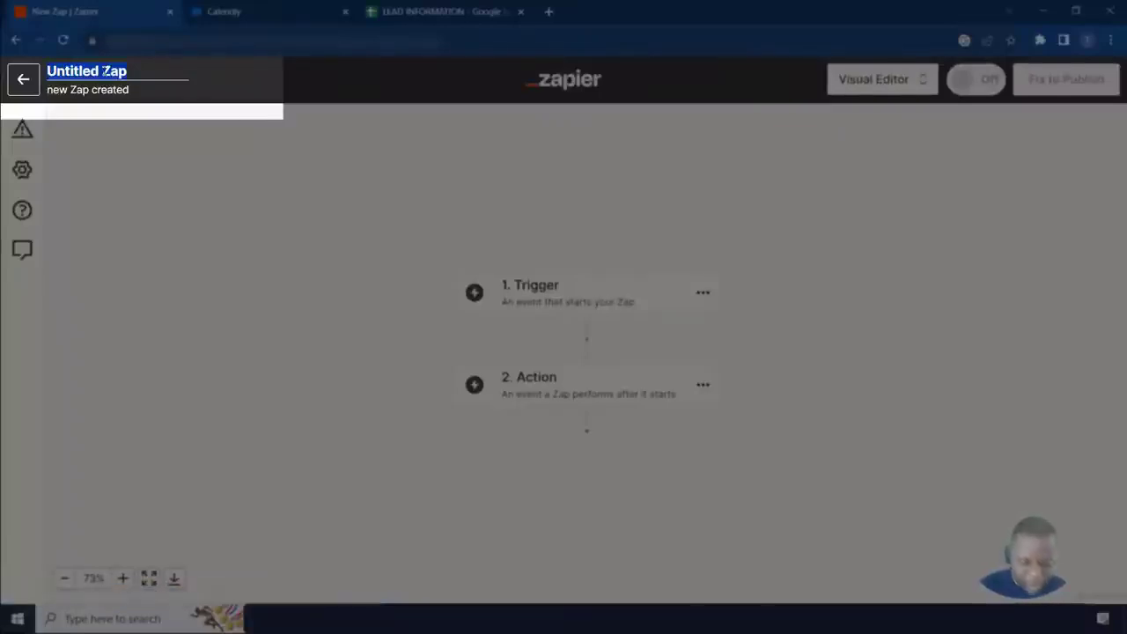
text(Calendly - Google Sheets)
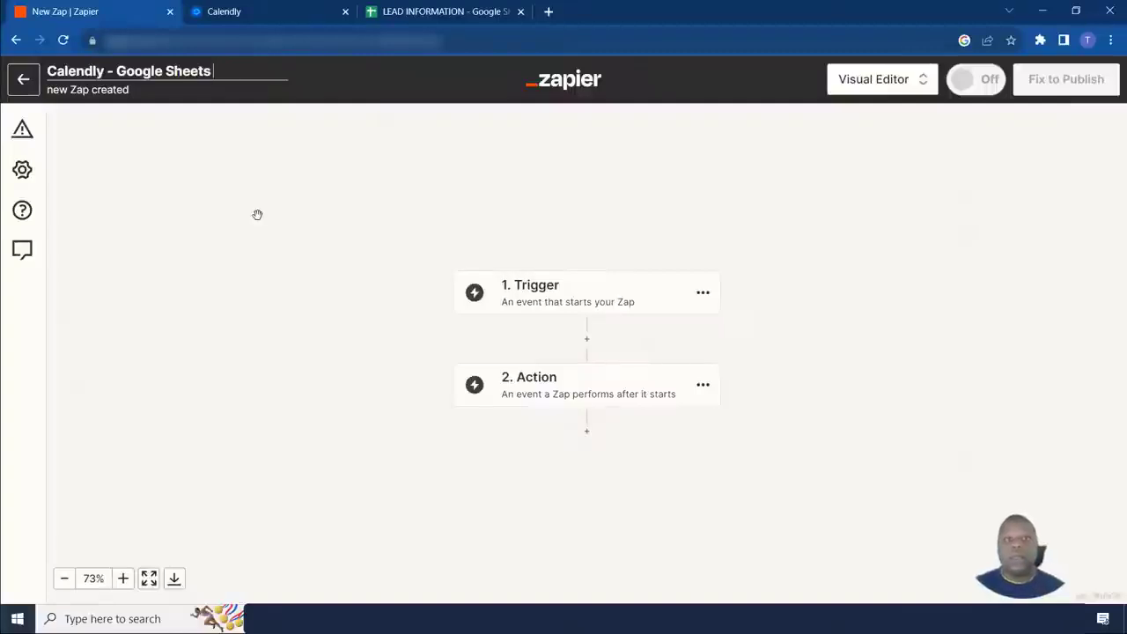
click(258, 214)
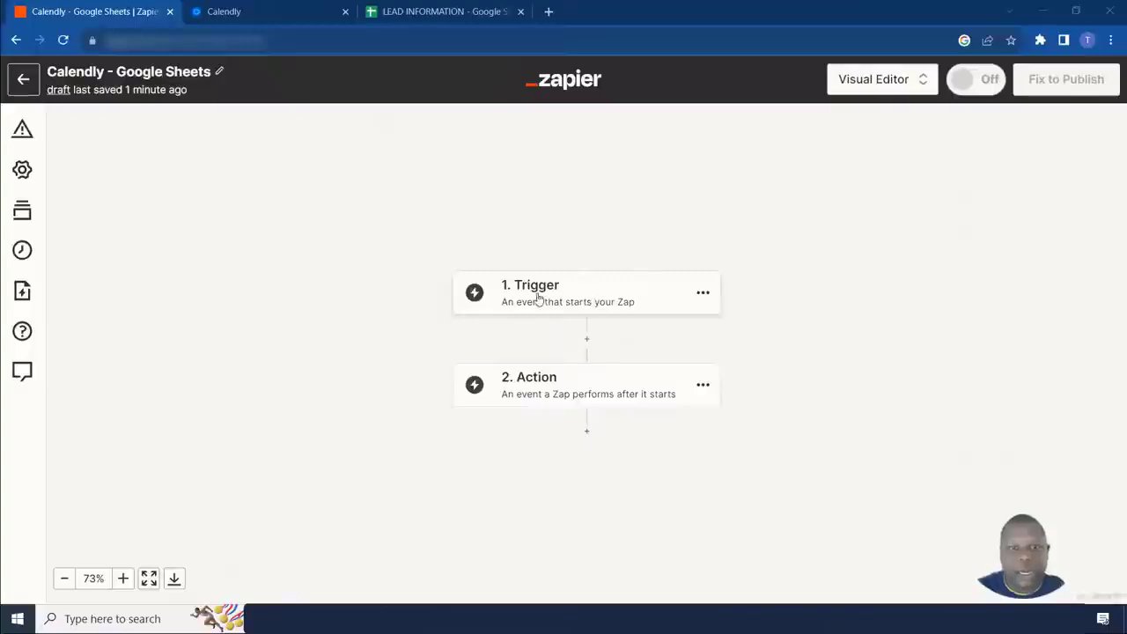
Set the Zap's trigger app to Calendly with the Invitee Created event and continue to its account setup
click(552, 304)
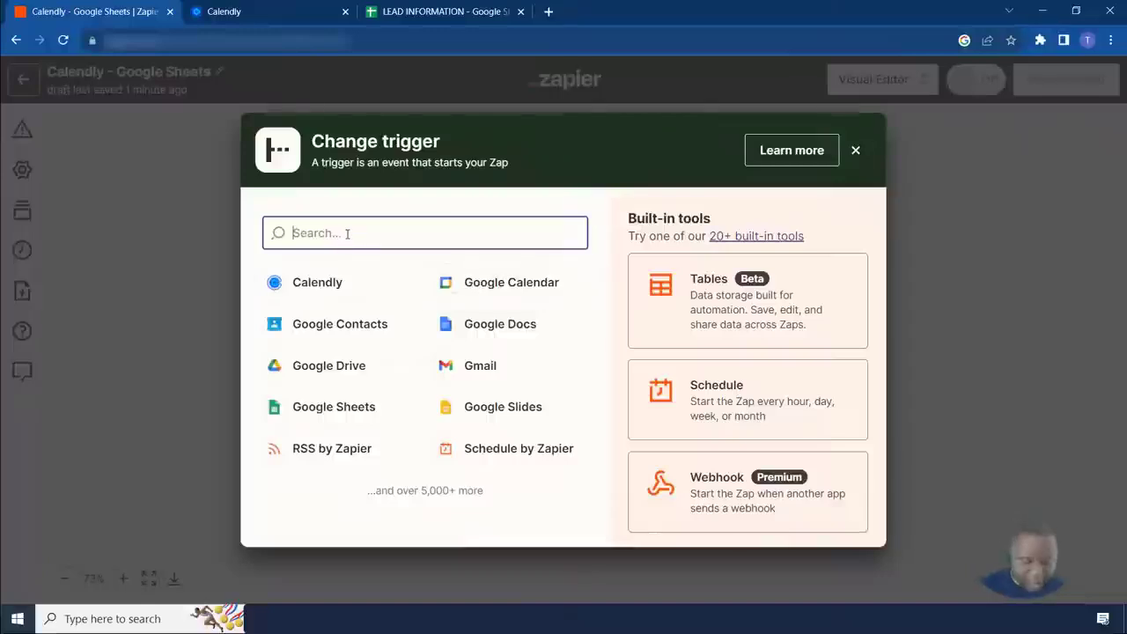
text(calend)
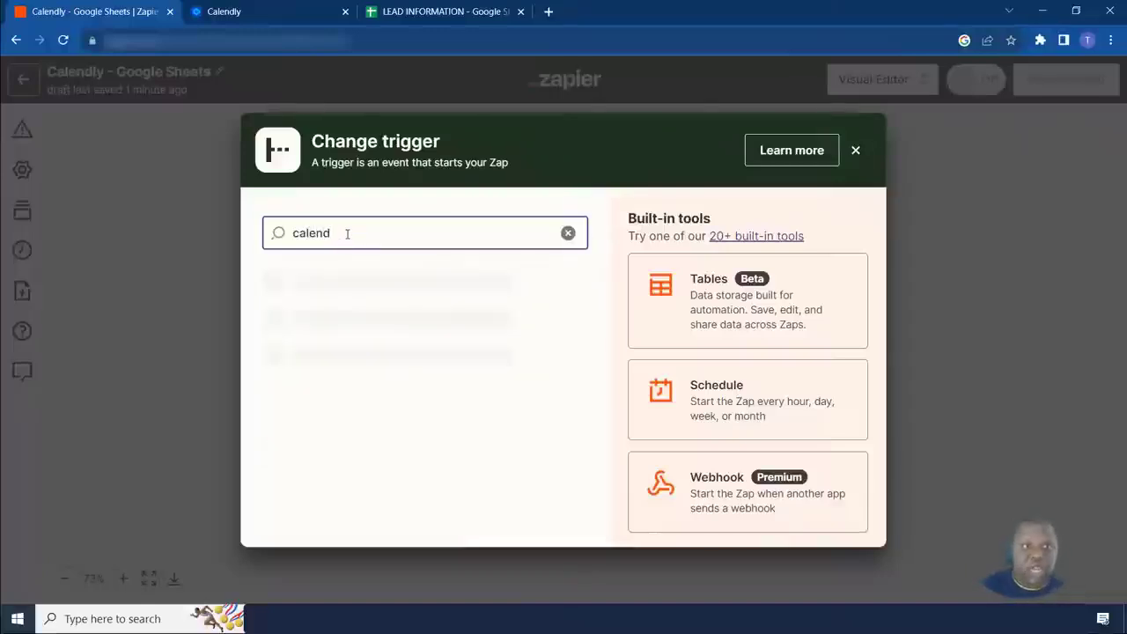
text(ly)
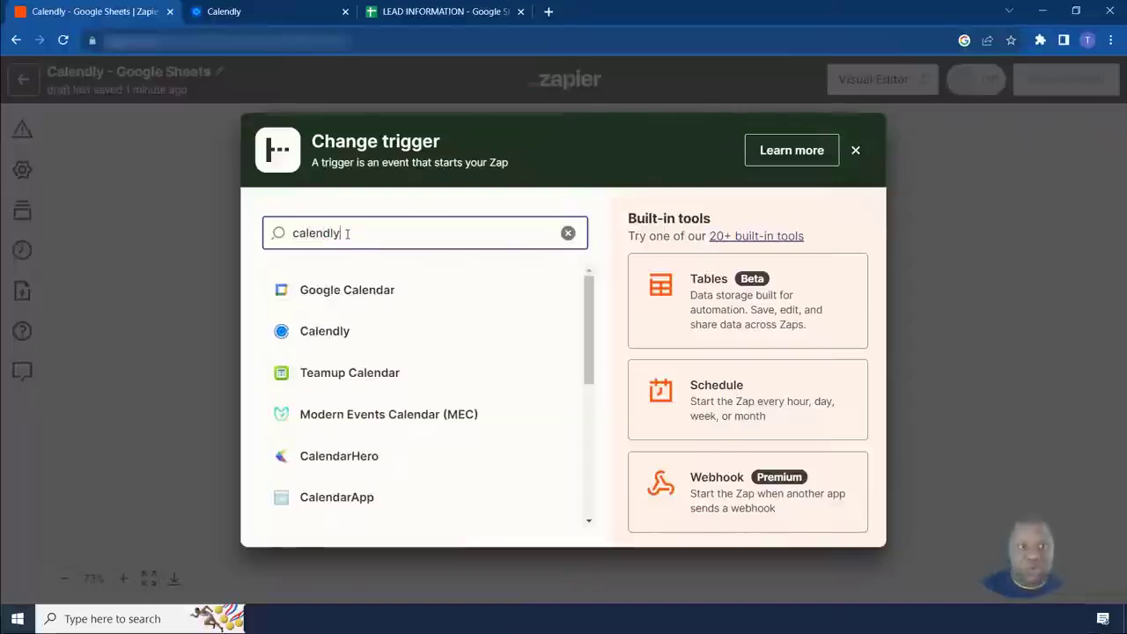
click(347, 287)
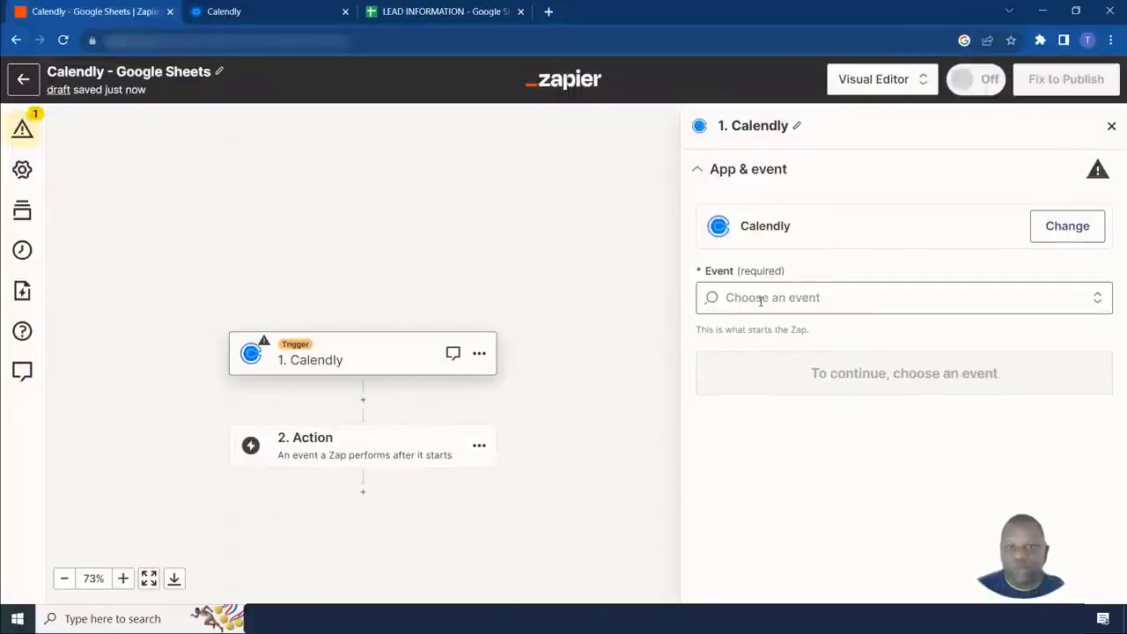
click(761, 301)
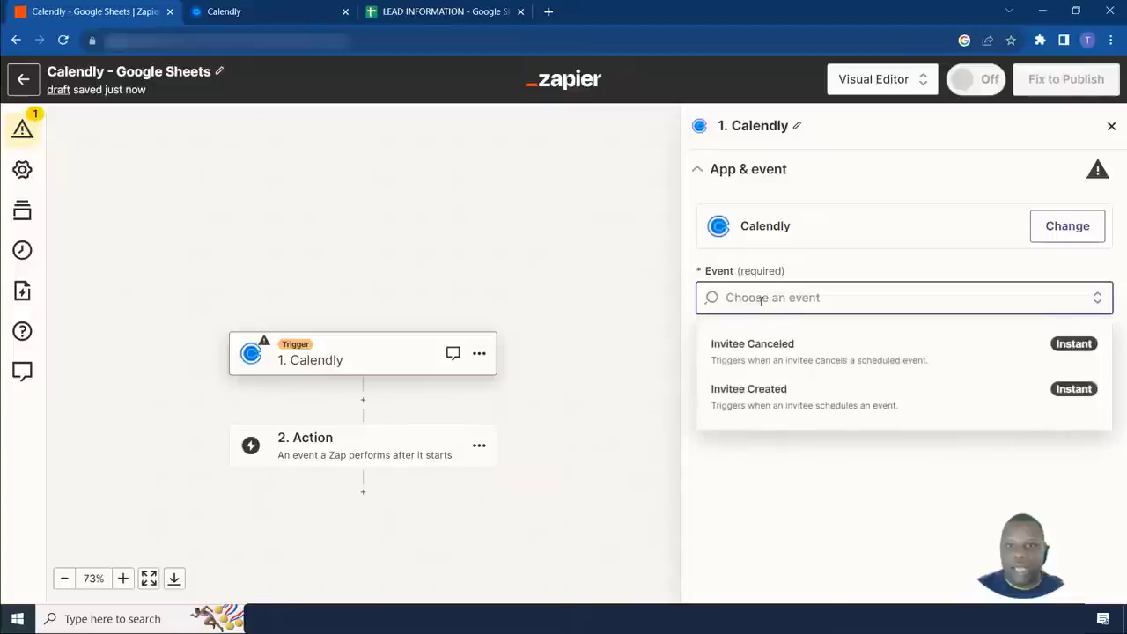
click(745, 406)
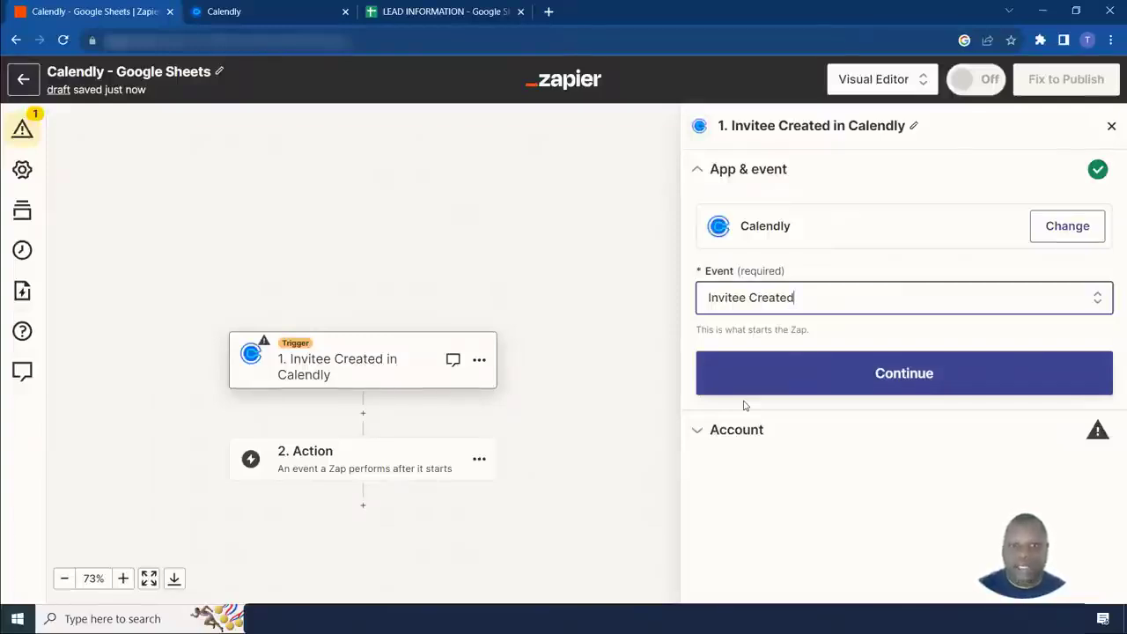
click(807, 379)
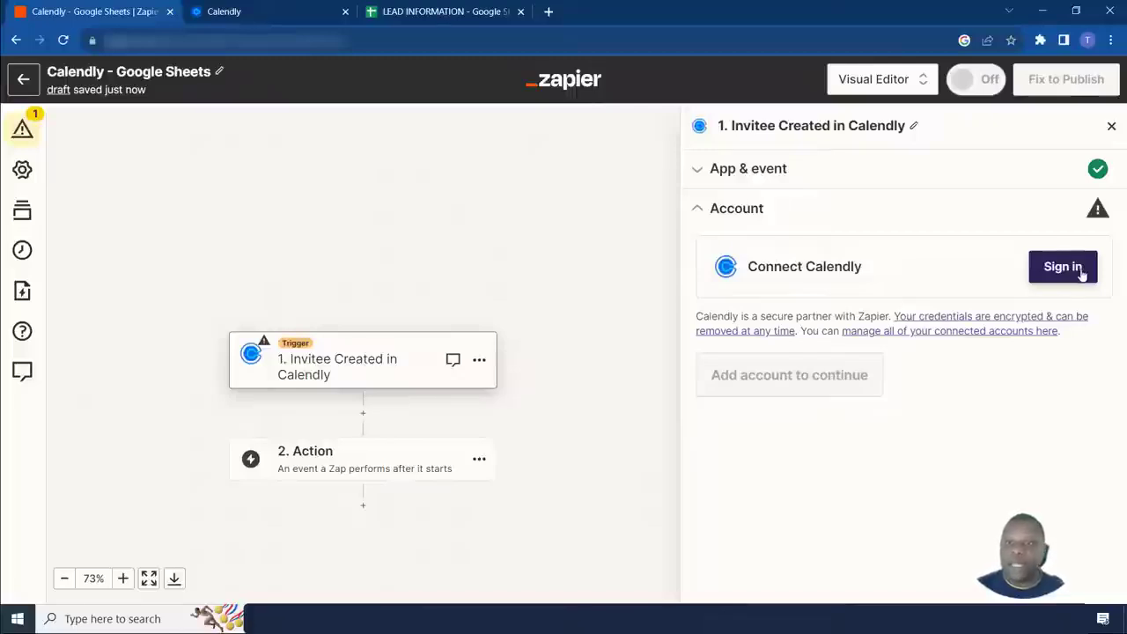
Connect the Calendly account to the trigger by pasting its API key and continue to the trigger test
click(1063, 267)
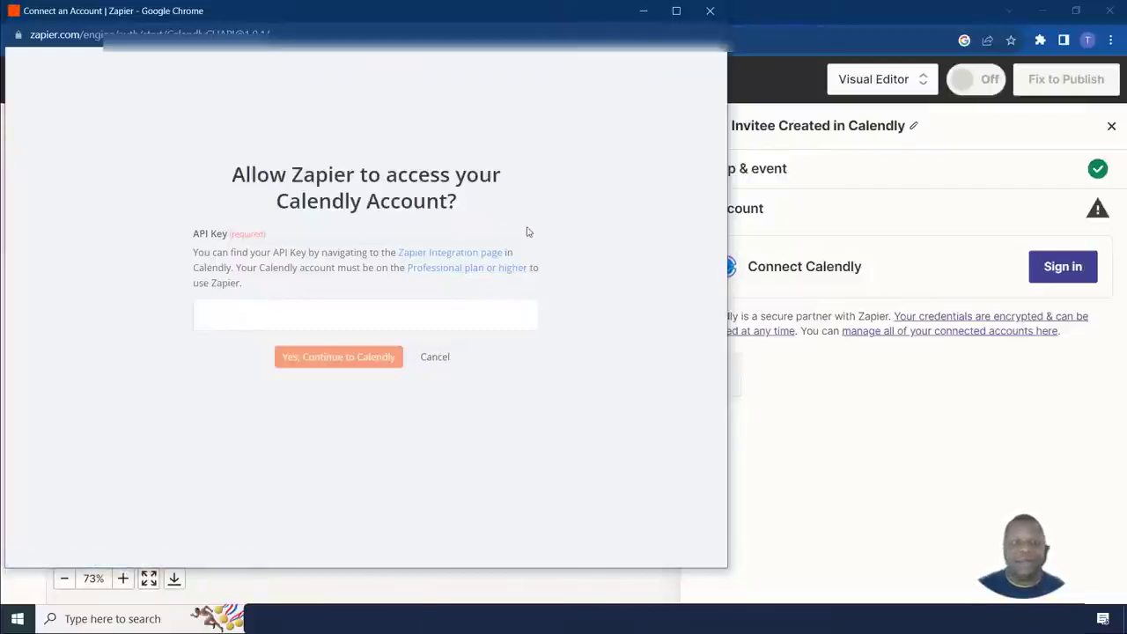
key(ctrl+v)
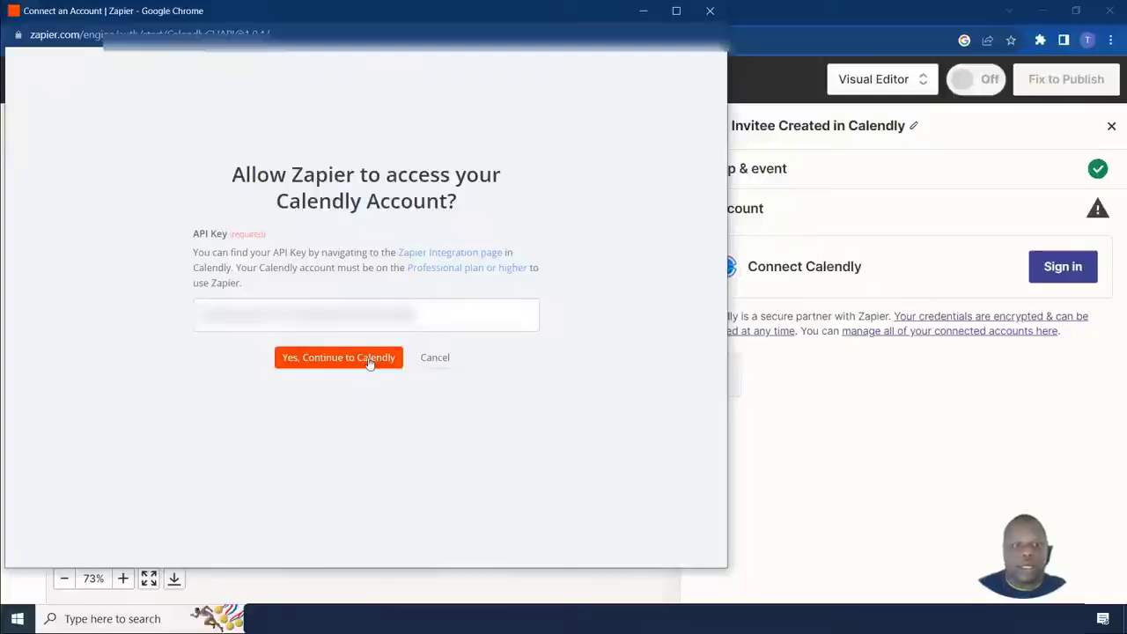
click(370, 361)
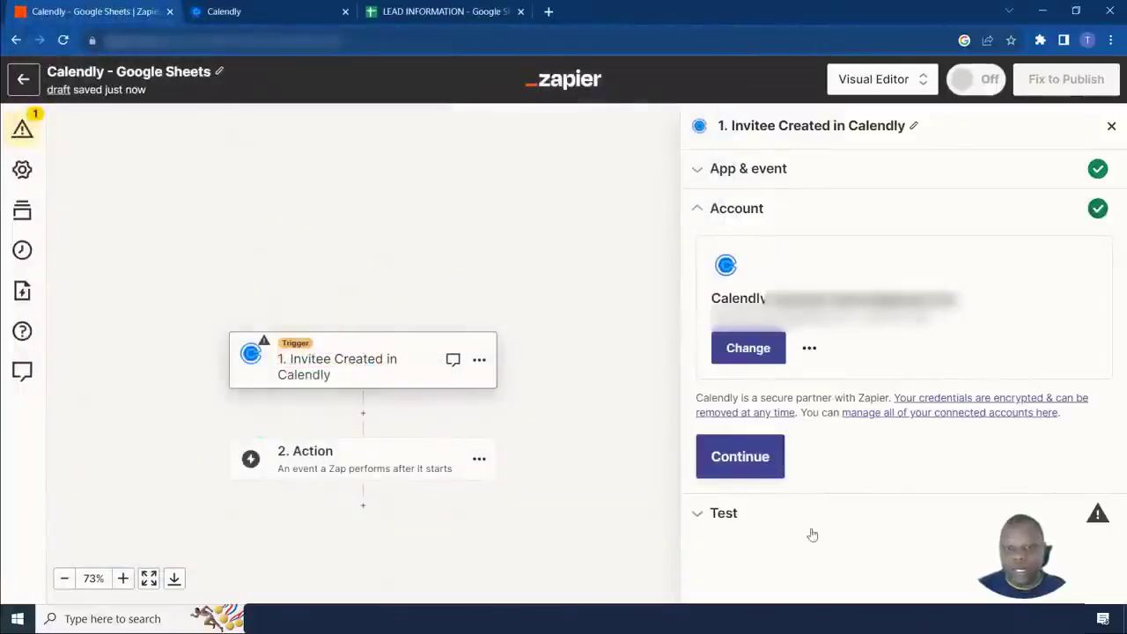
click(766, 464)
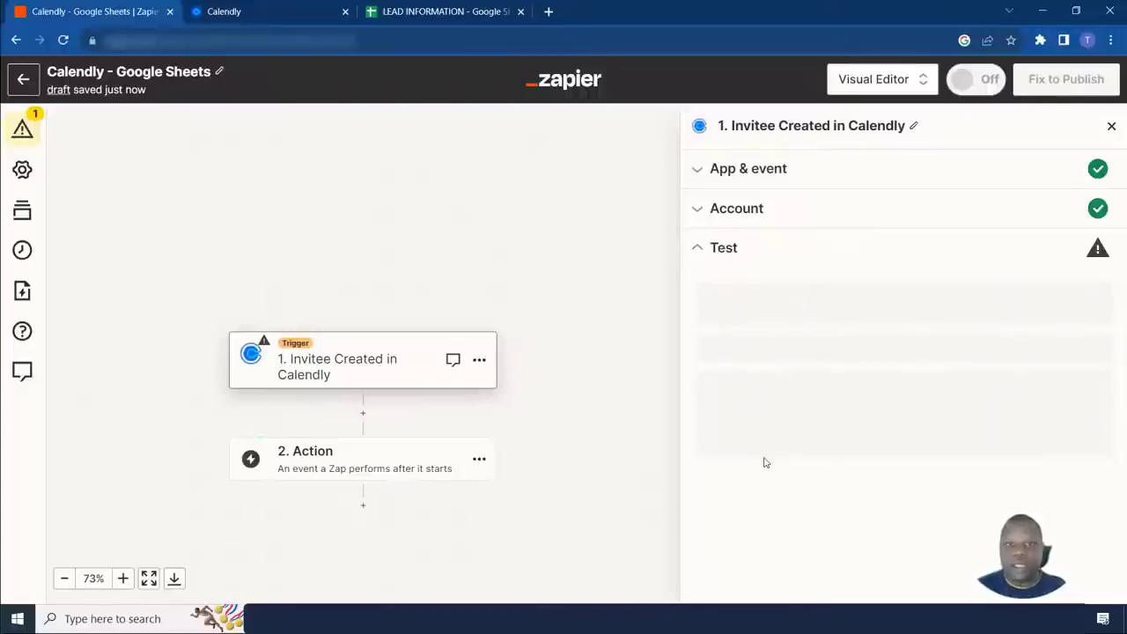
Test the Calendly trigger, review the fields of the Invitee A record and continue with that record
click(896, 511)
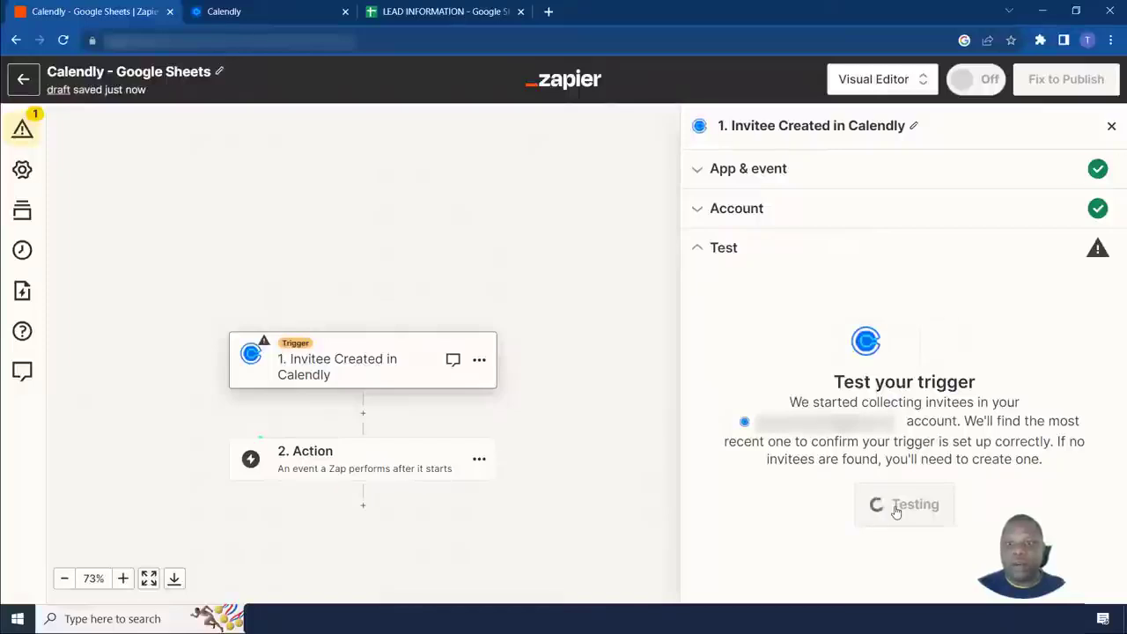
click(897, 512)
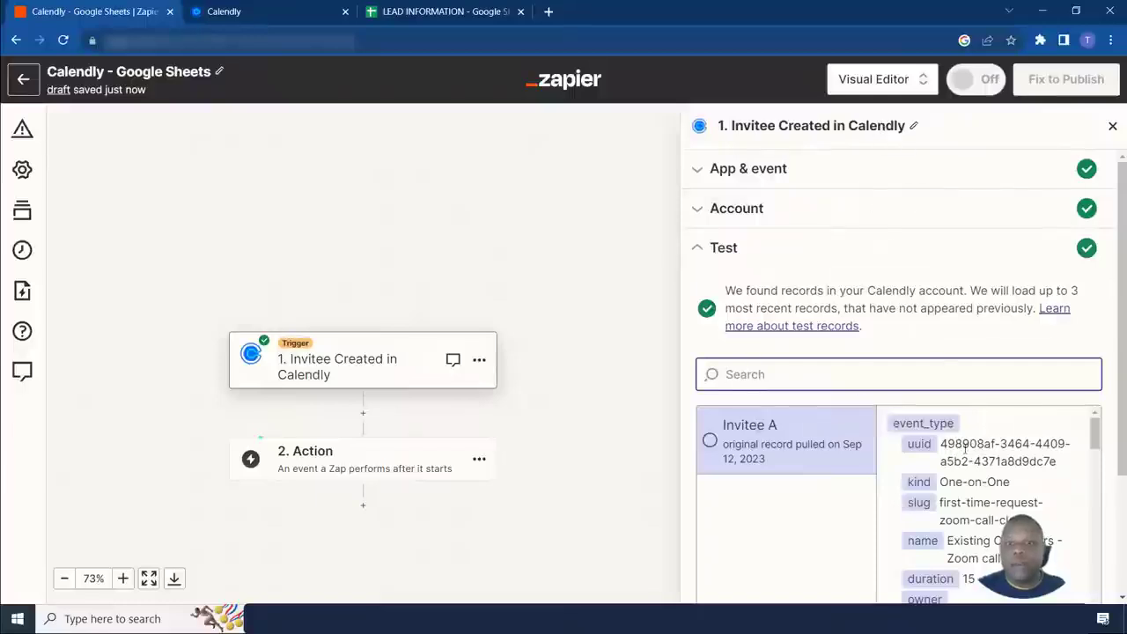
scroll(967, 450, down, 2)
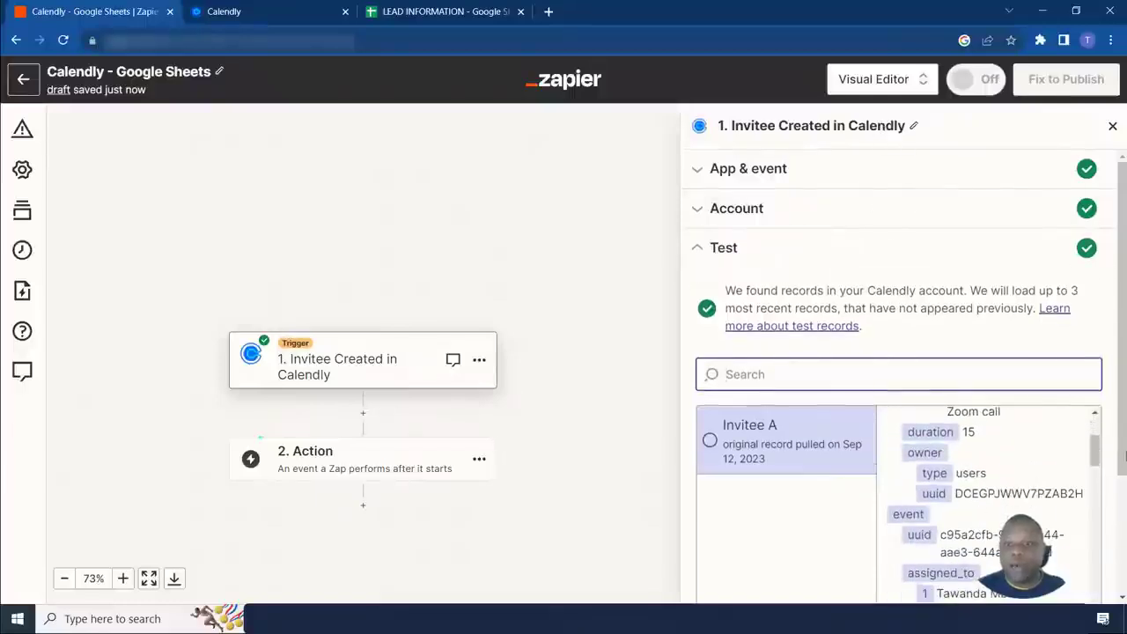
scroll(1124, 436, down, 2)
scroll(1015, 457, down, 5)
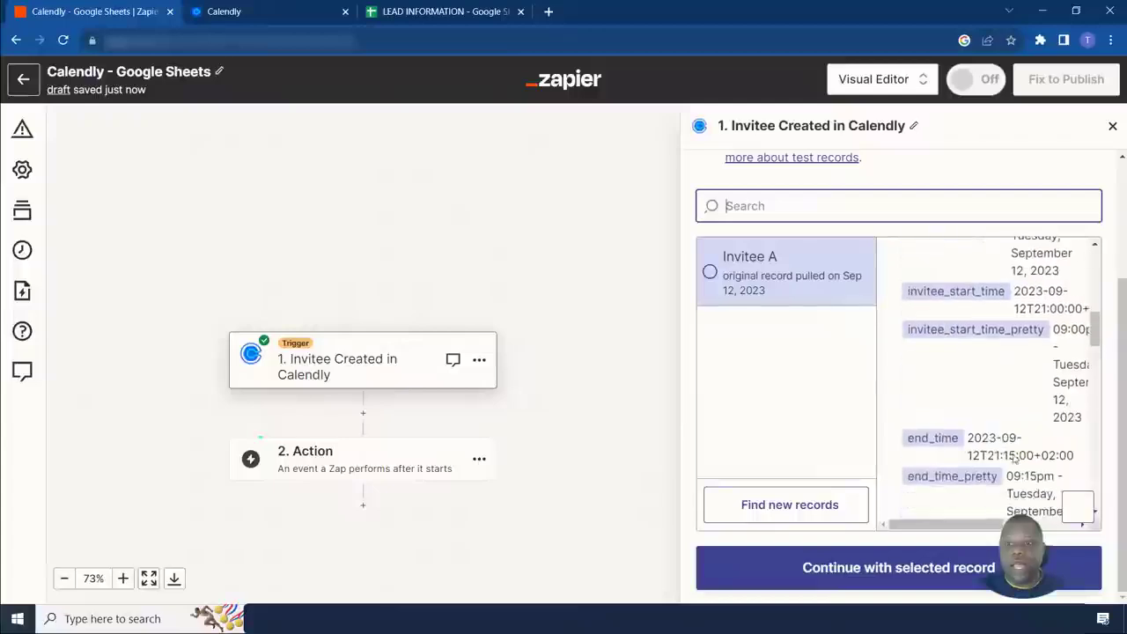
scroll(1014, 456, down, 10)
scroll(1015, 456, down, 5)
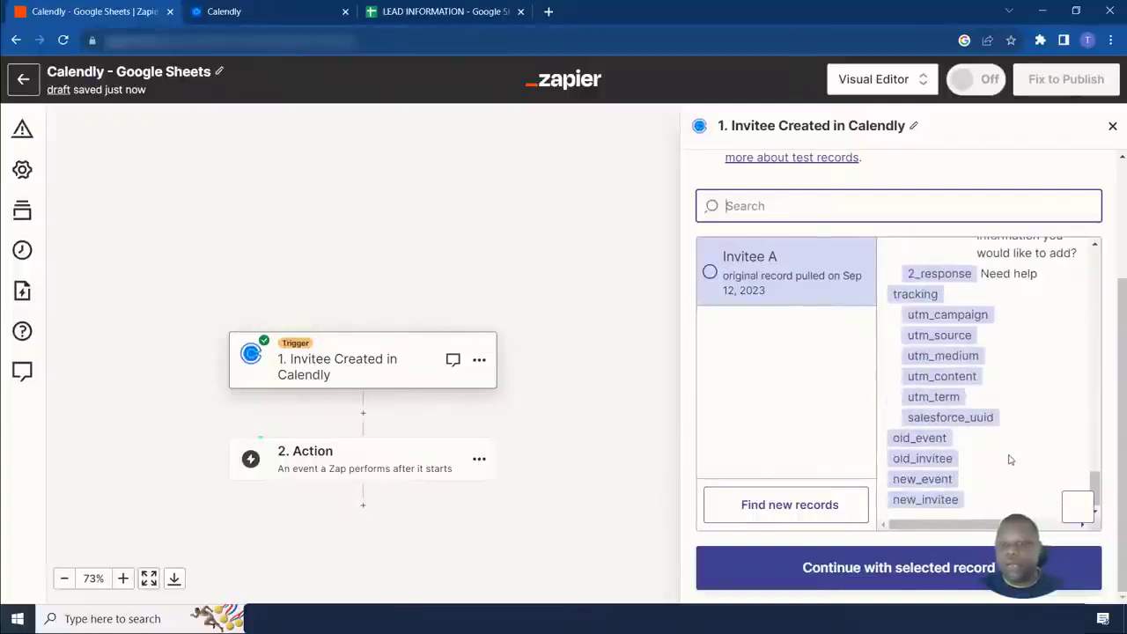
scroll(997, 452, up, 2)
scroll(1002, 448, down, 2)
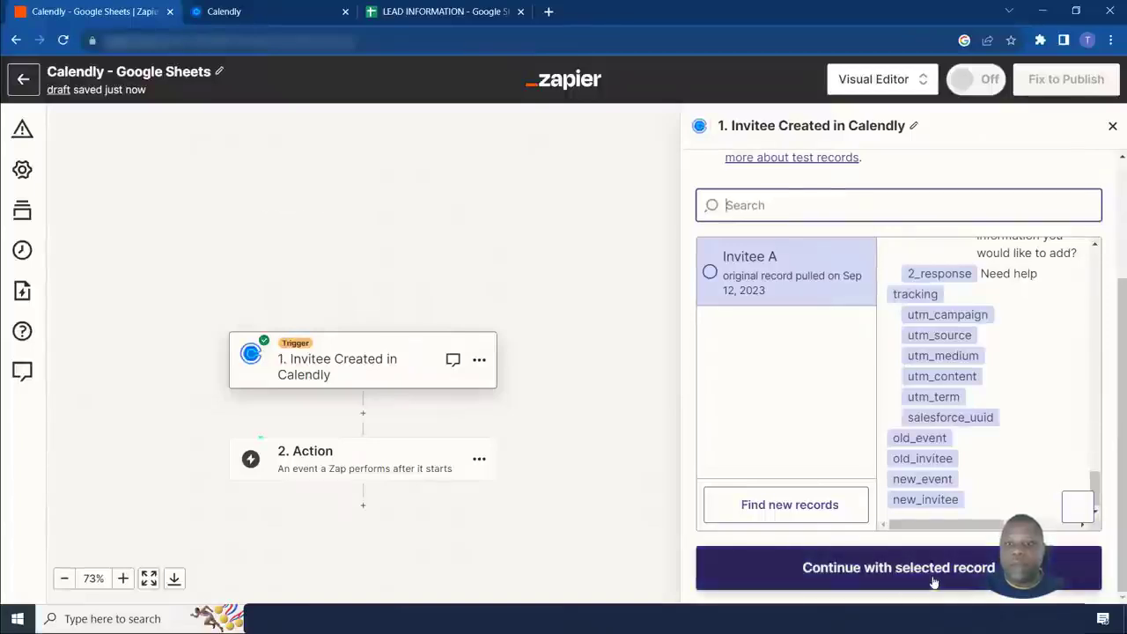
click(879, 577)
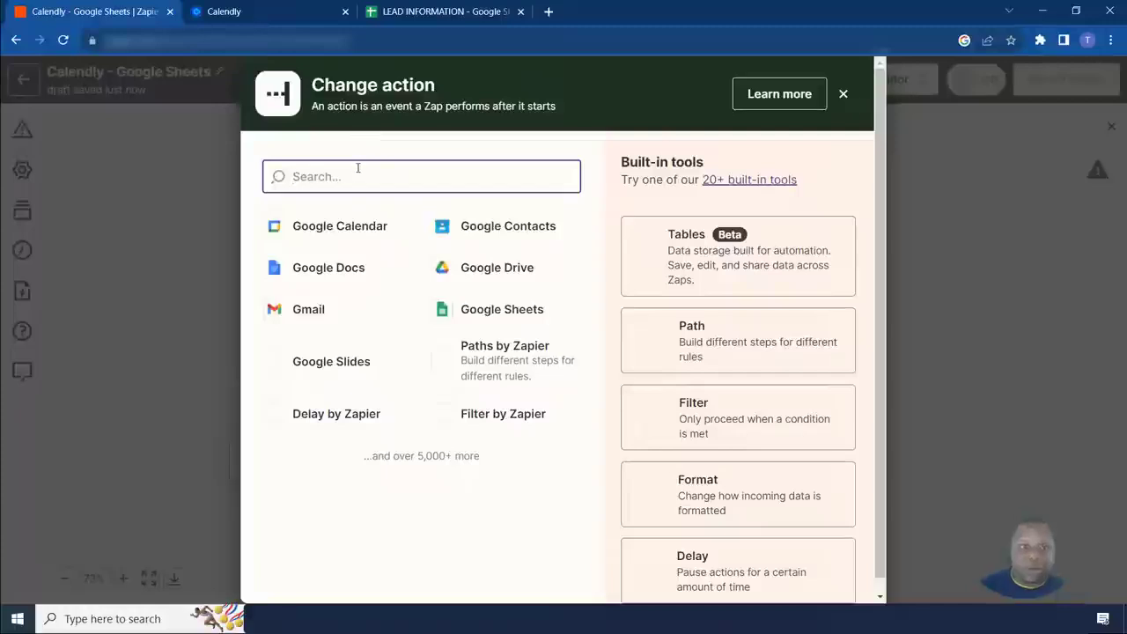
Search for "google" among the action apps and choose Google Sheets for the Zap's second step
text(goo)
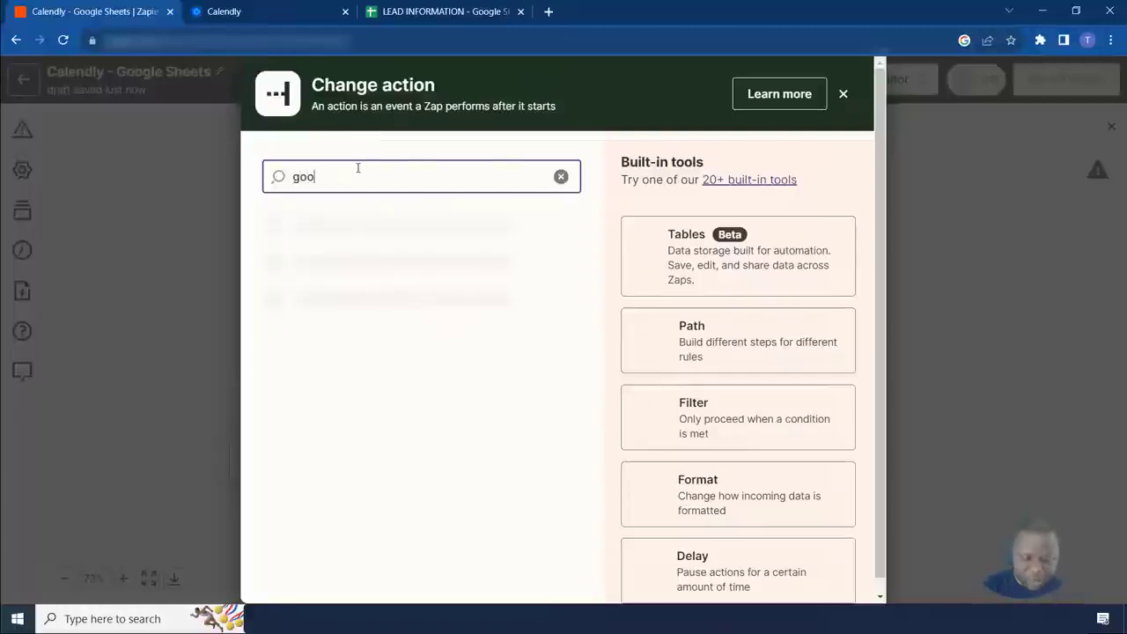
text(gle)
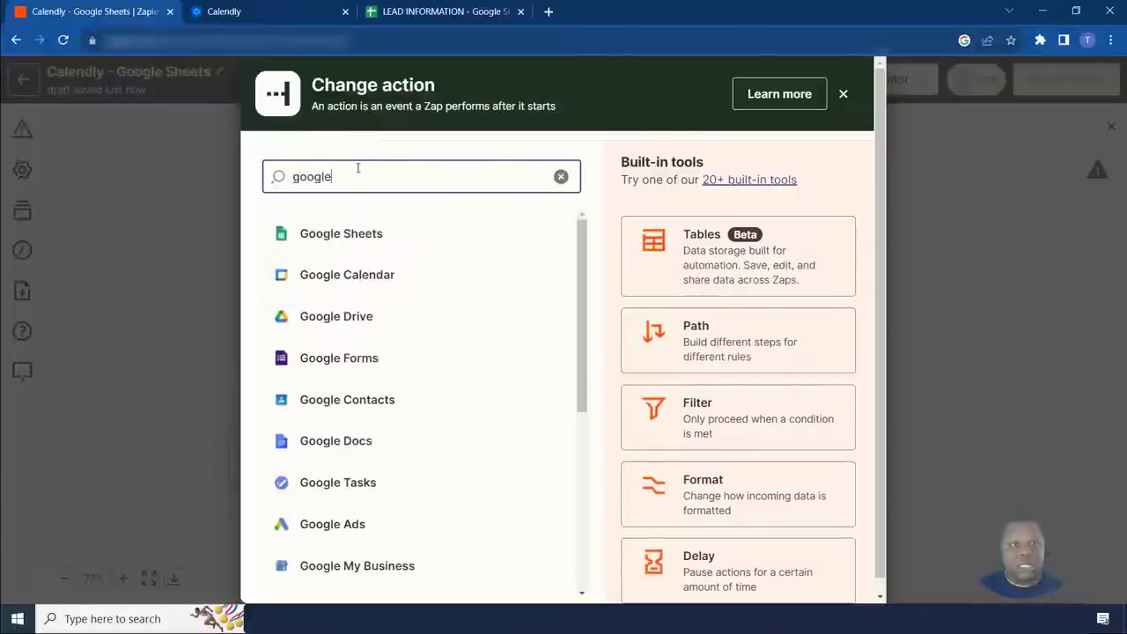
click(358, 234)
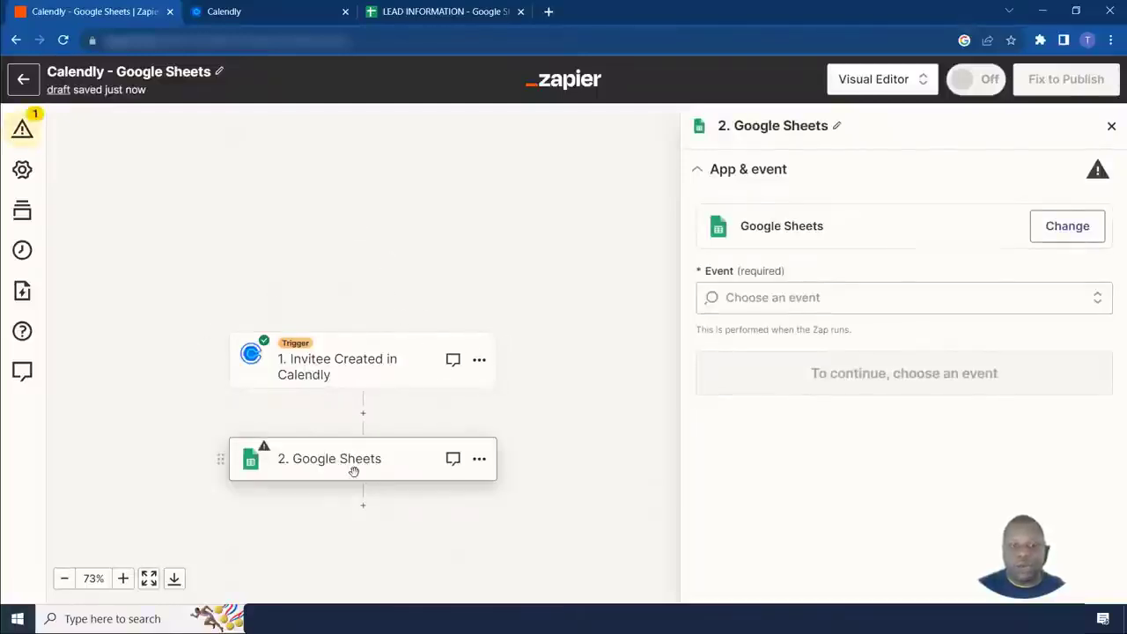
Set the Google Sheets action event to Create Spreadsheet Row and continue to its account setup
scroll(351, 473, down, 1)
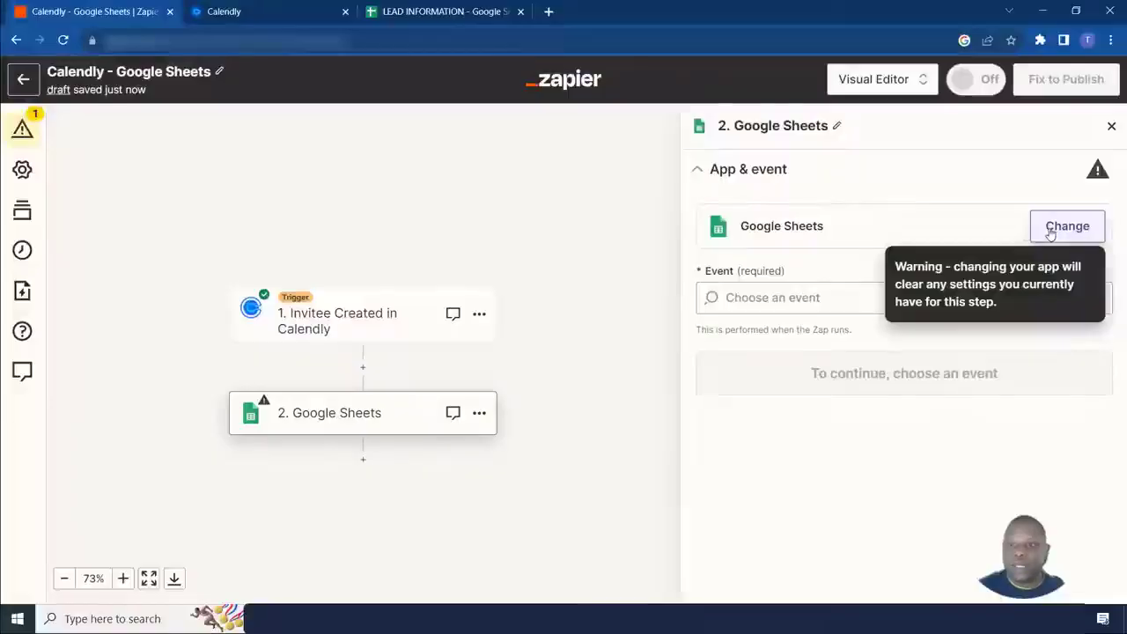
click(743, 304)
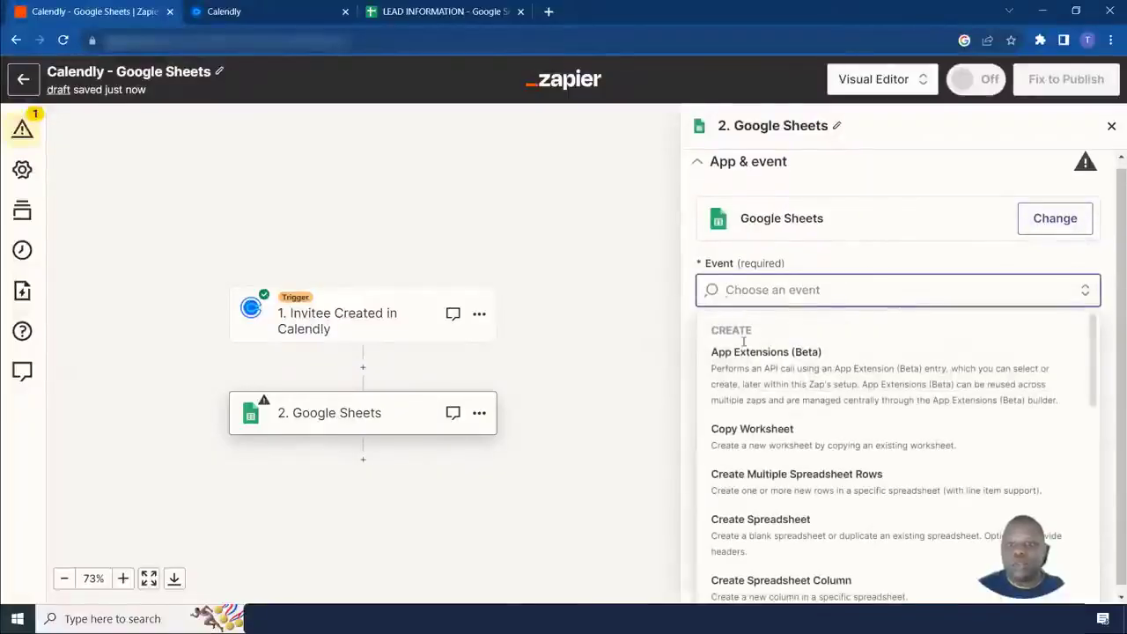
scroll(756, 405, down, 2)
scroll(757, 412, down, 5)
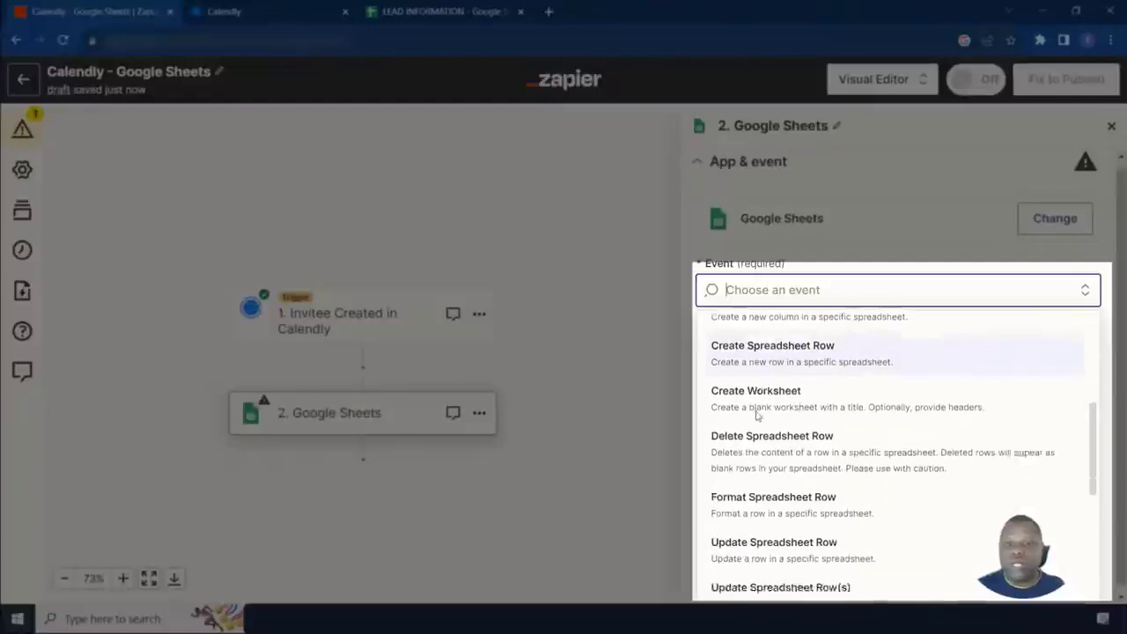
scroll(779, 485, down, 1)
scroll(780, 484, up, 7)
scroll(779, 485, up, 1)
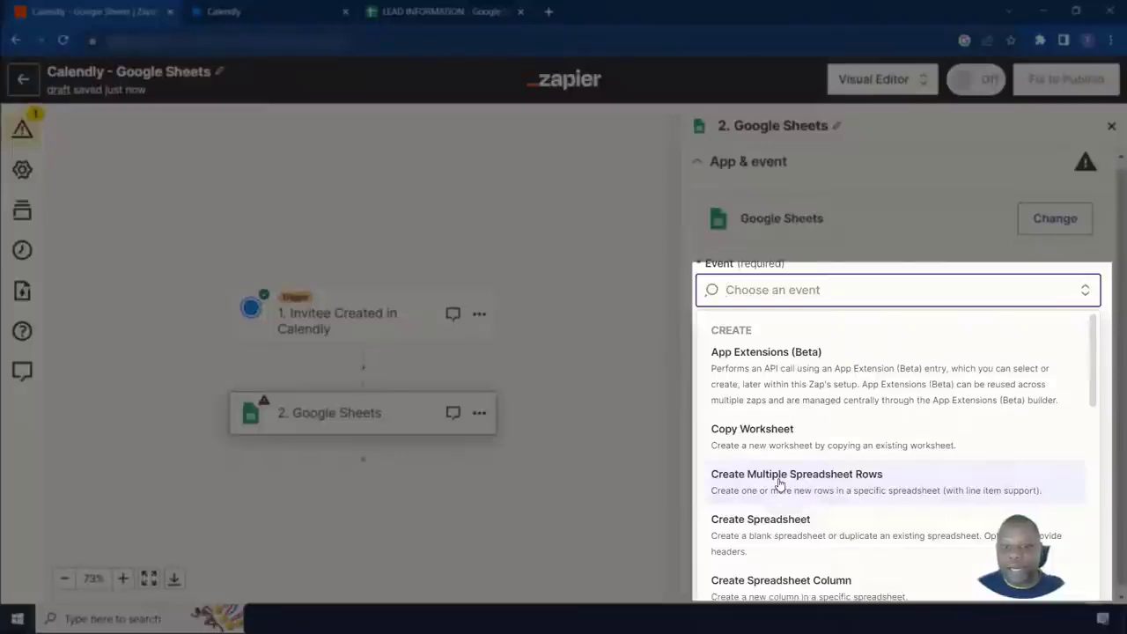
scroll(779, 484, down, 2)
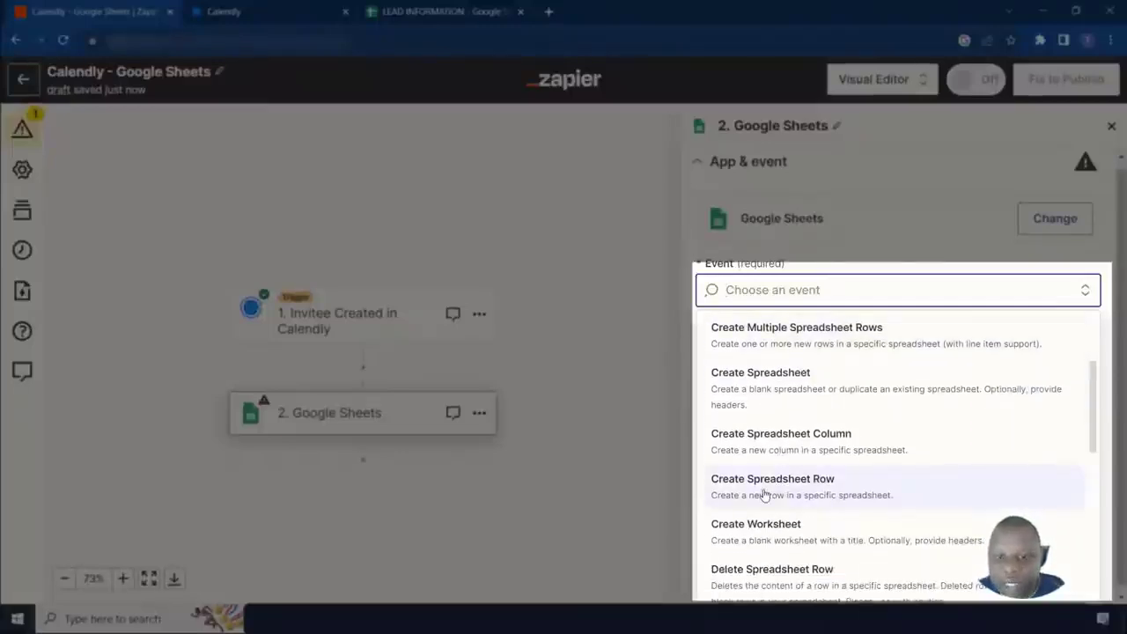
click(731, 491)
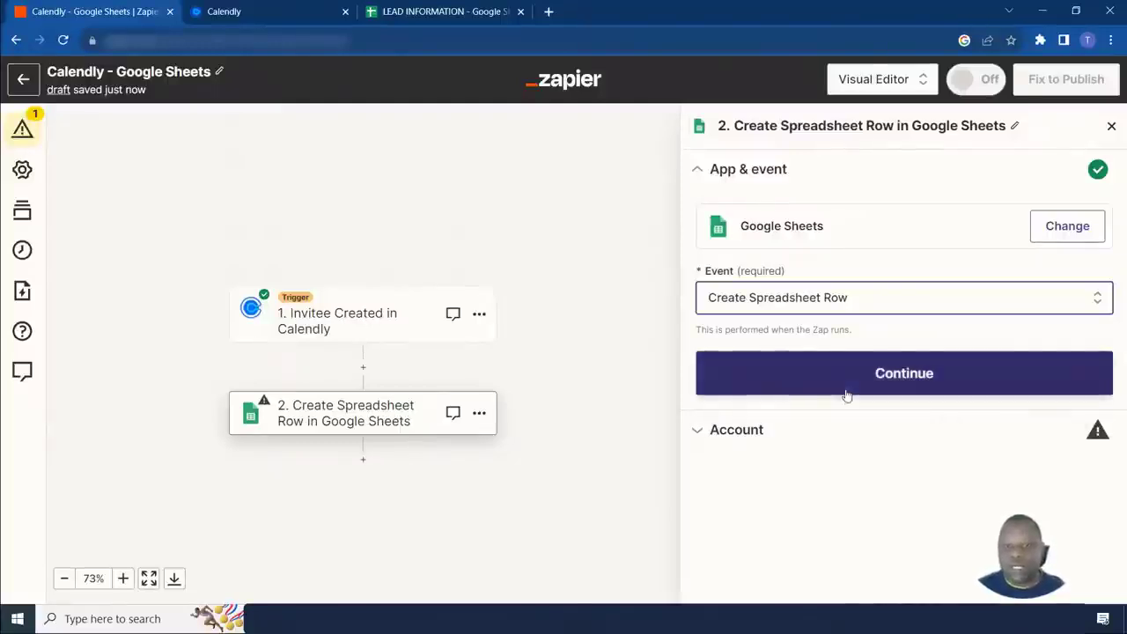
click(847, 393)
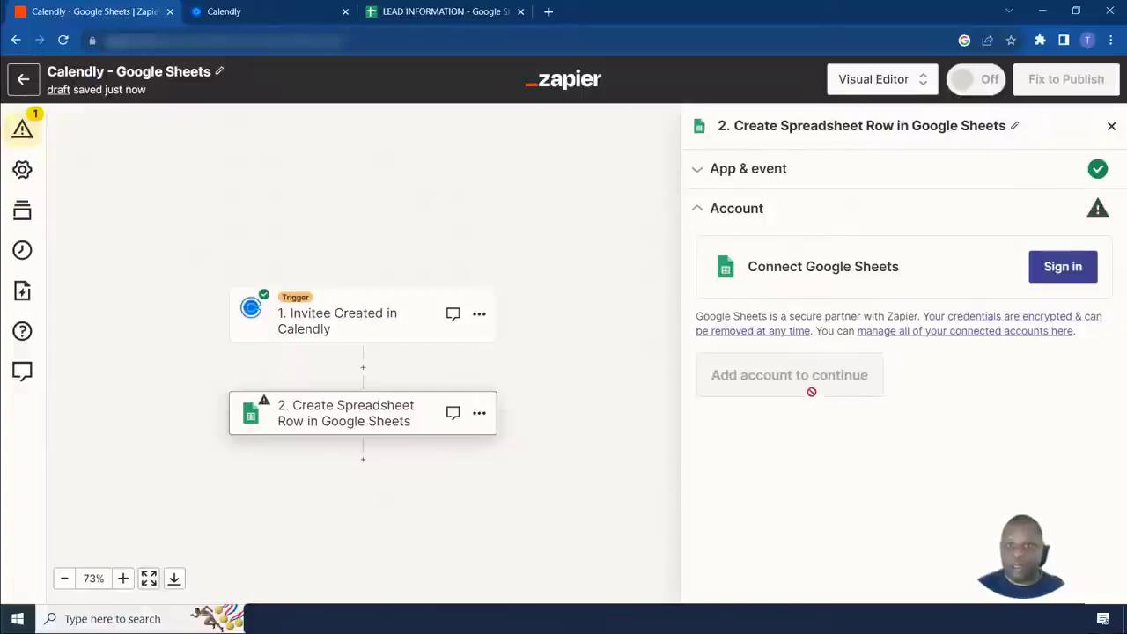
Connect the first listed Google account to the Google Sheets action, grant Zapier access and continue to the action settings
click(1042, 264)
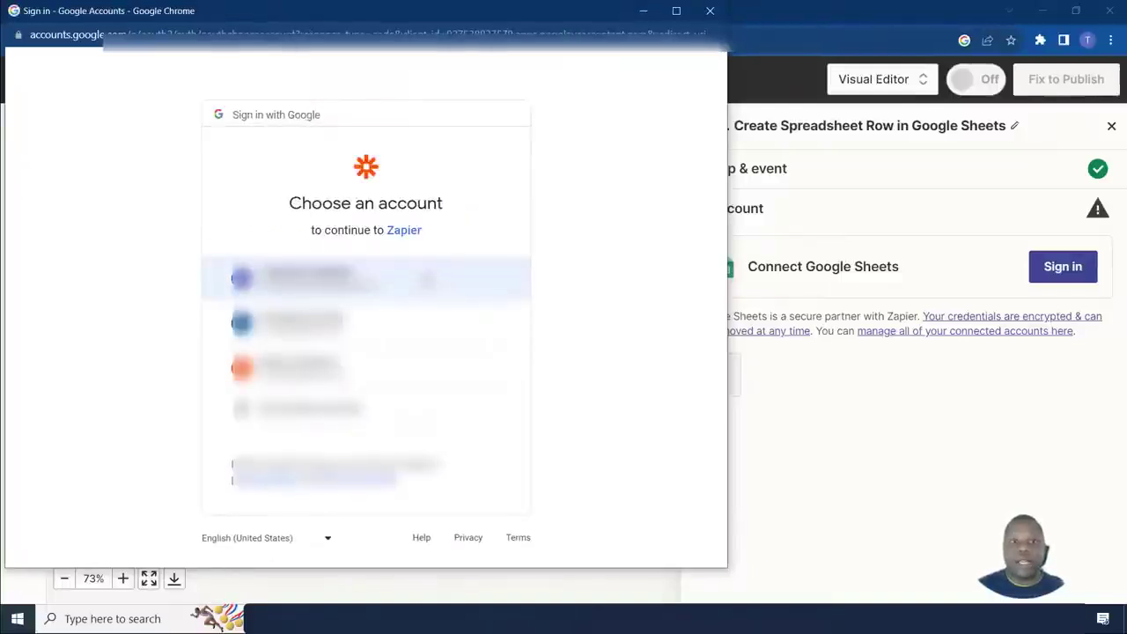
click(425, 278)
click(455, 556)
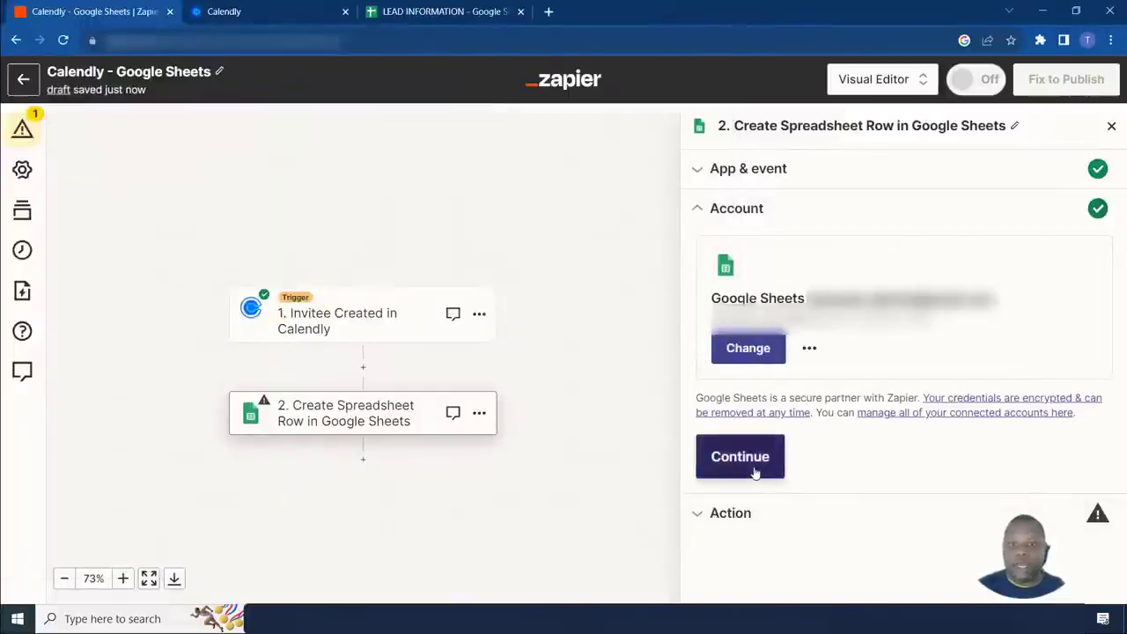
click(755, 473)
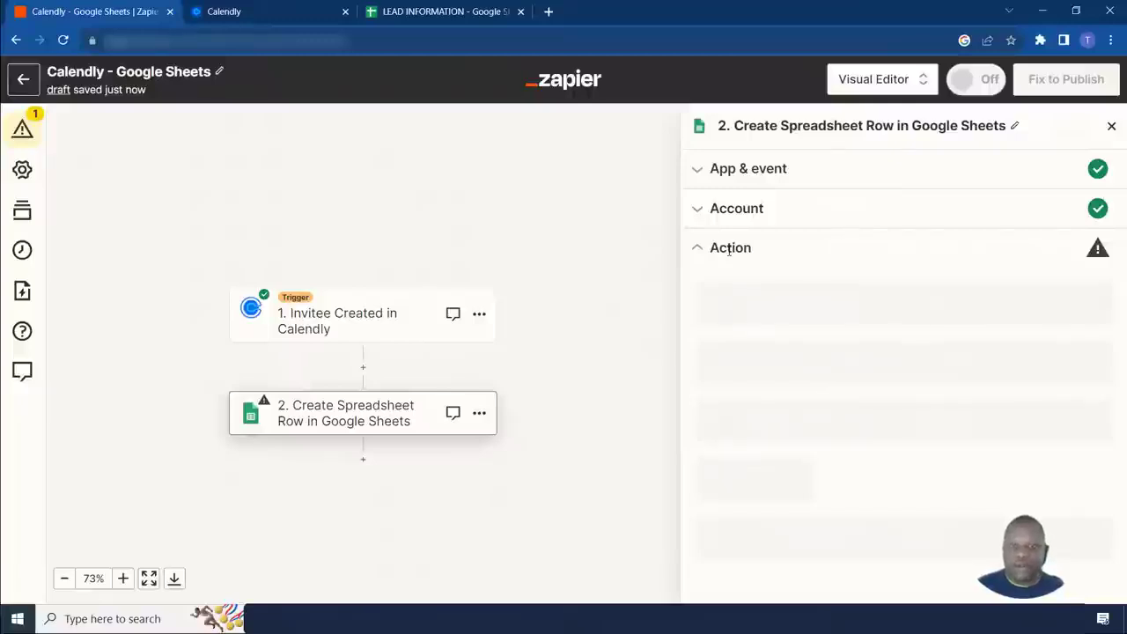
Set the action's drive to My Google Drive, its spreadsheet to LEAD INFORMATION and its worksheet to Leads
click(841, 332)
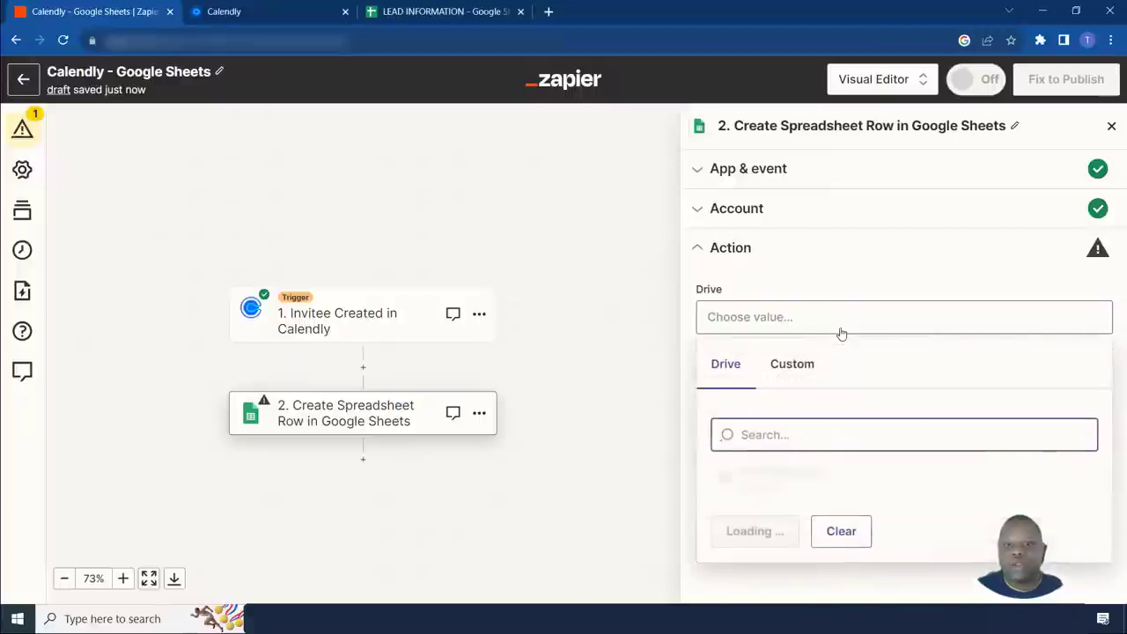
click(782, 474)
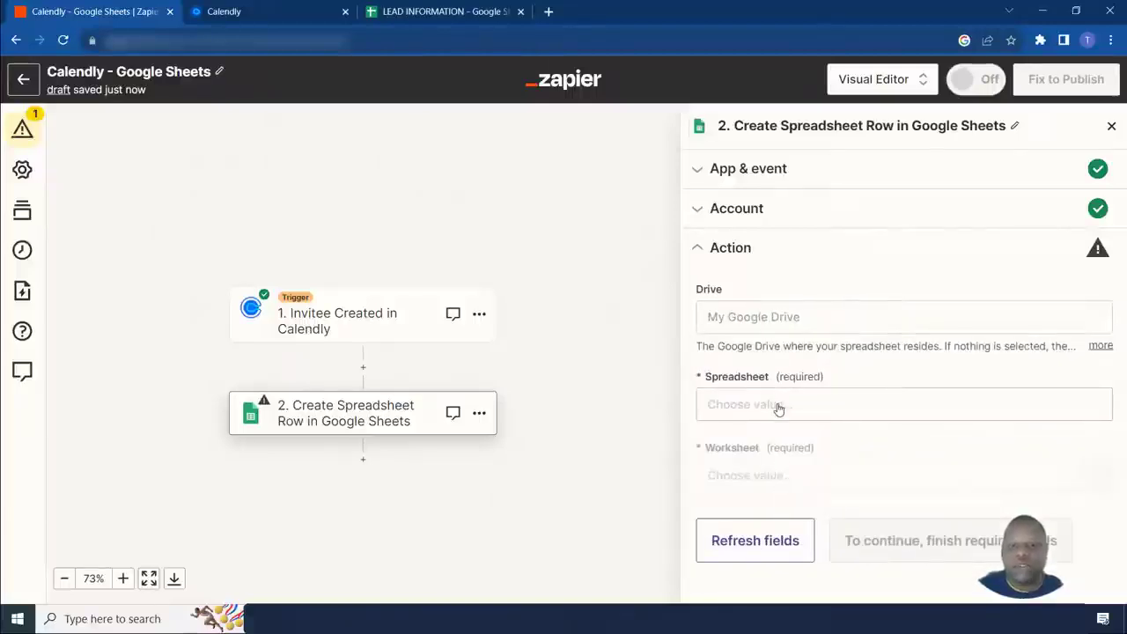
click(779, 405)
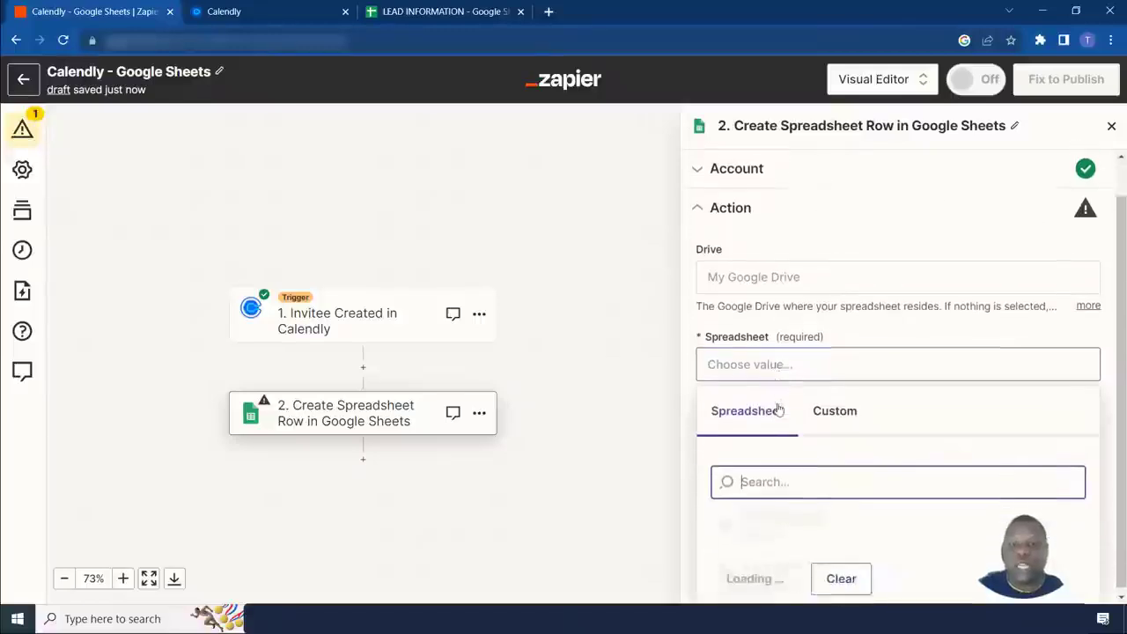
scroll(780, 449, down, 2)
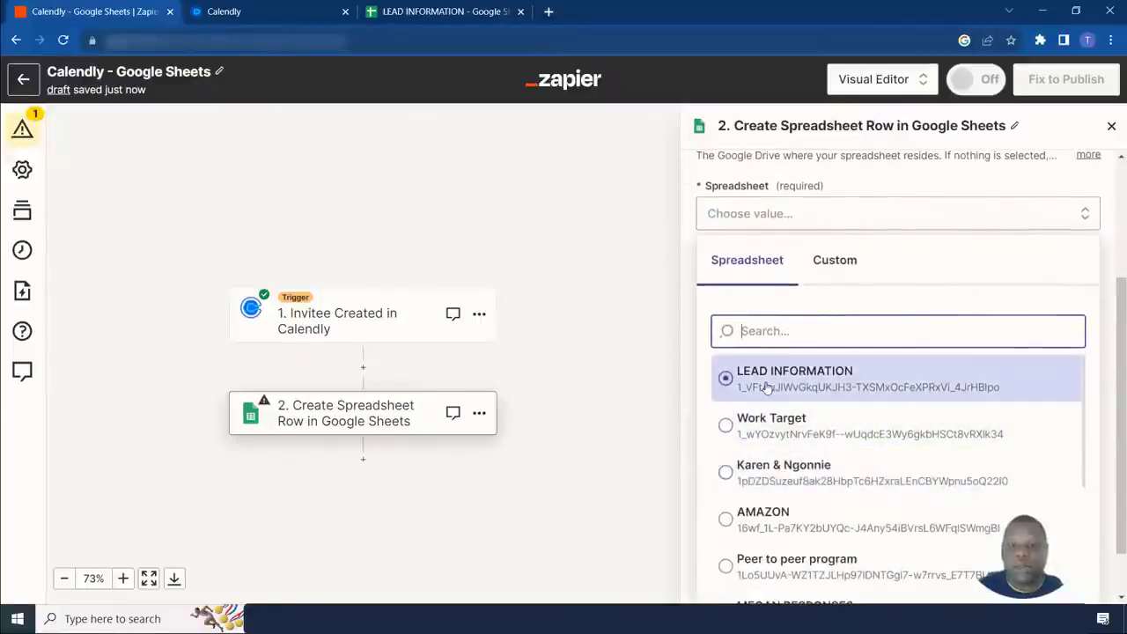
click(767, 388)
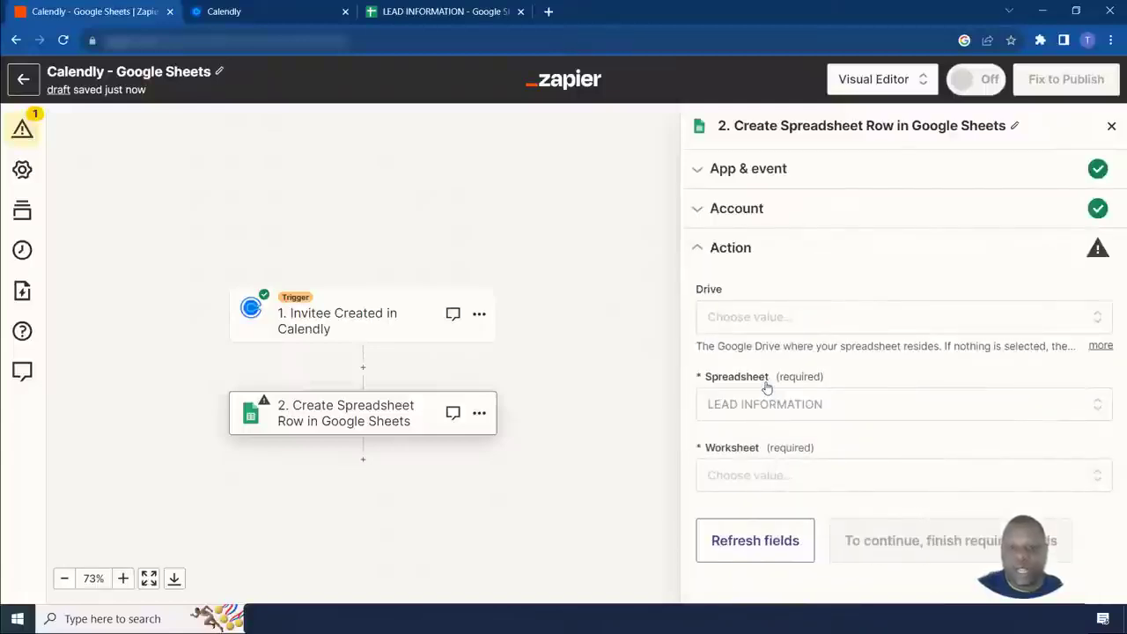
click(767, 475)
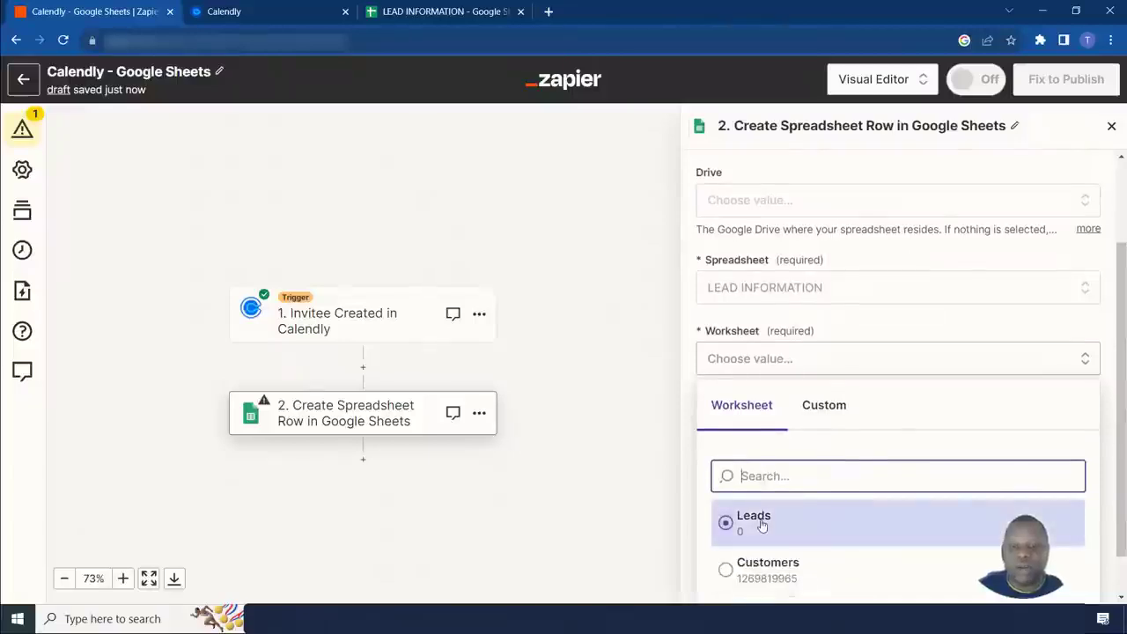
click(763, 526)
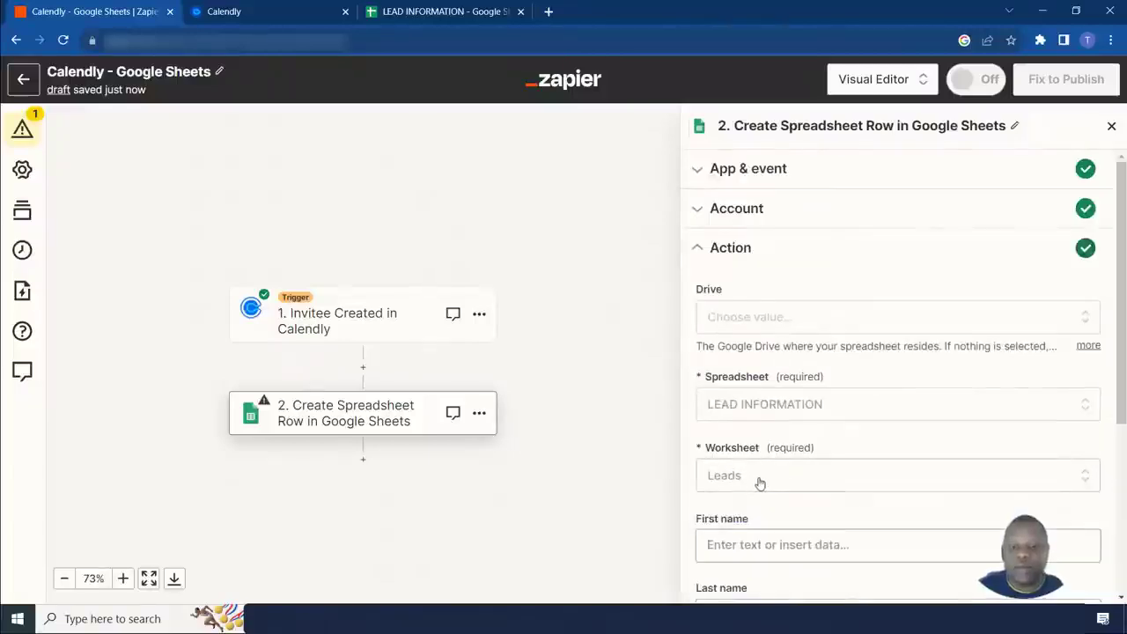
Review the action's column fields, then switch to the LEAD INFORMATION spreadsheet and compare them with the headers in row 1 of Leads
scroll(760, 480, down, 2)
scroll(766, 312, down, 1)
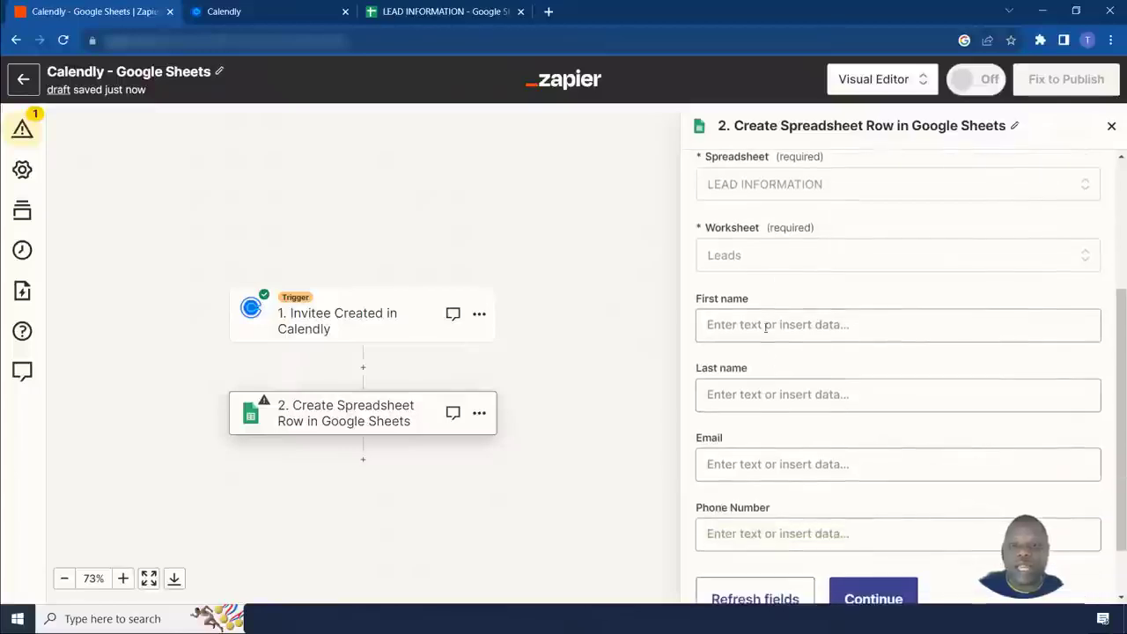
scroll(769, 383, down, 1)
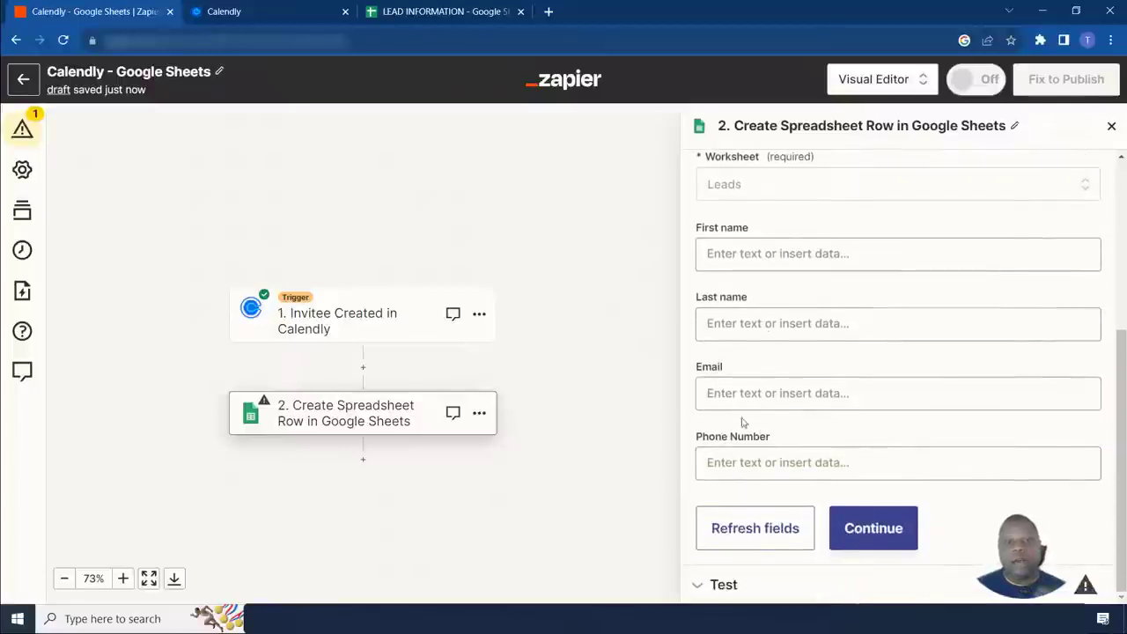
click(401, 23)
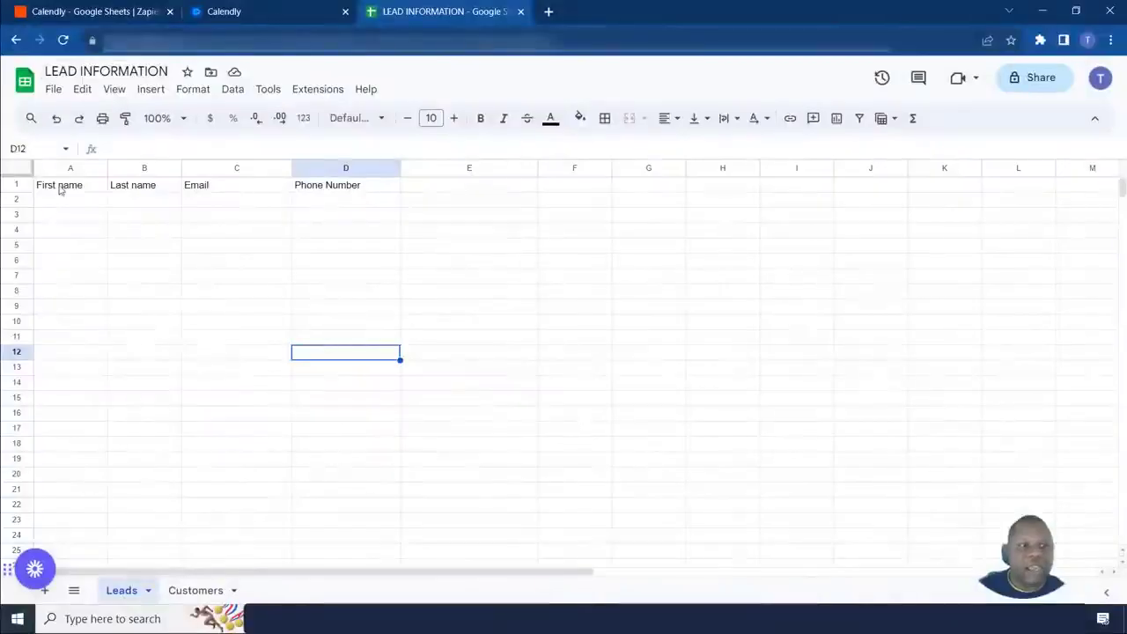
click(61, 186)
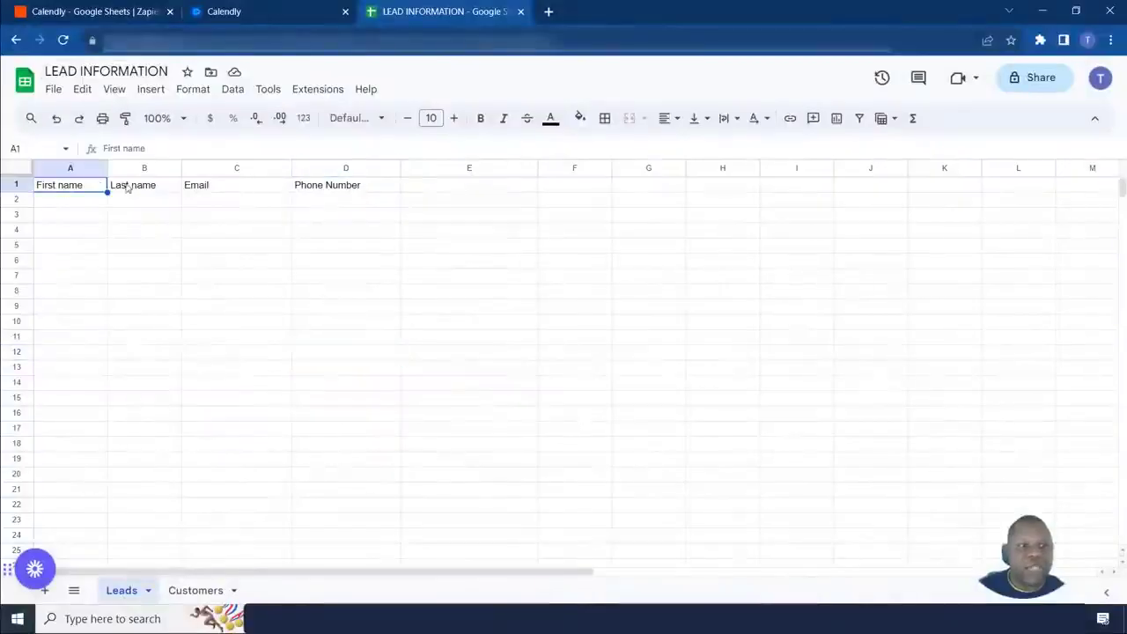
click(126, 186)
click(240, 186)
click(297, 185)
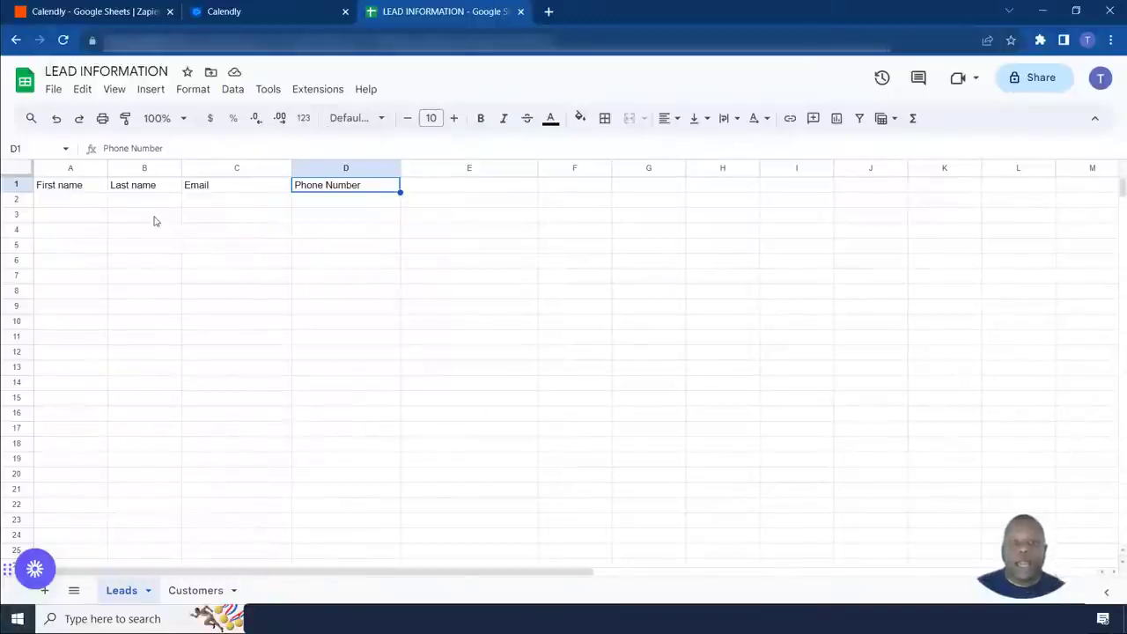
Return to the Zap in Zapier and map the First name field to Calendly's Invitee First Name
click(40, 11)
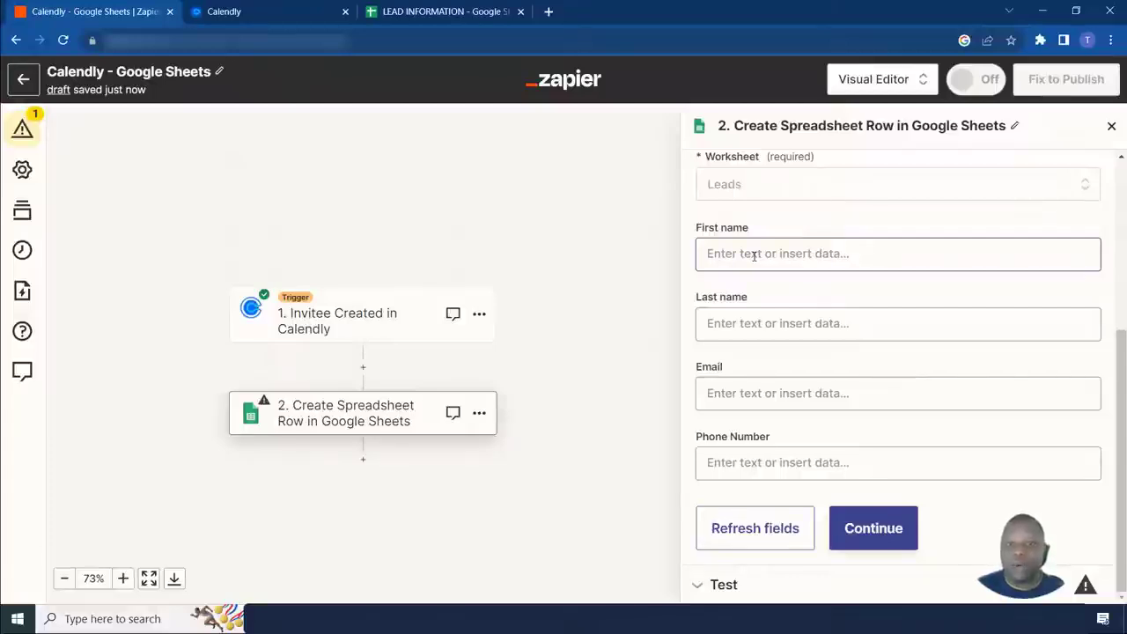
click(754, 255)
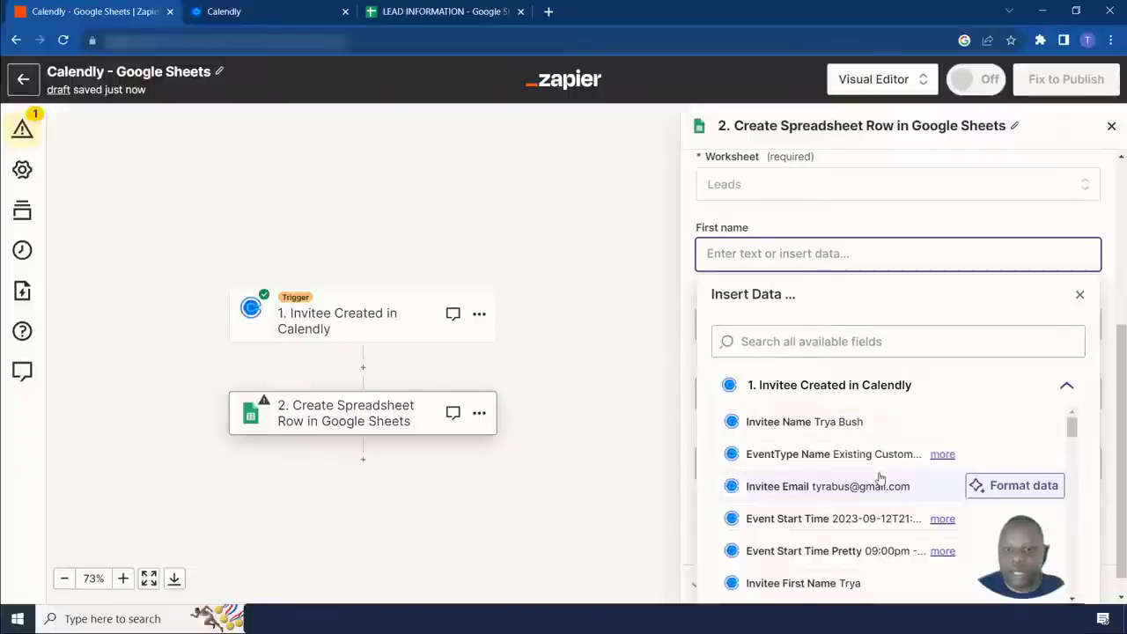
scroll(868, 476, down, 2)
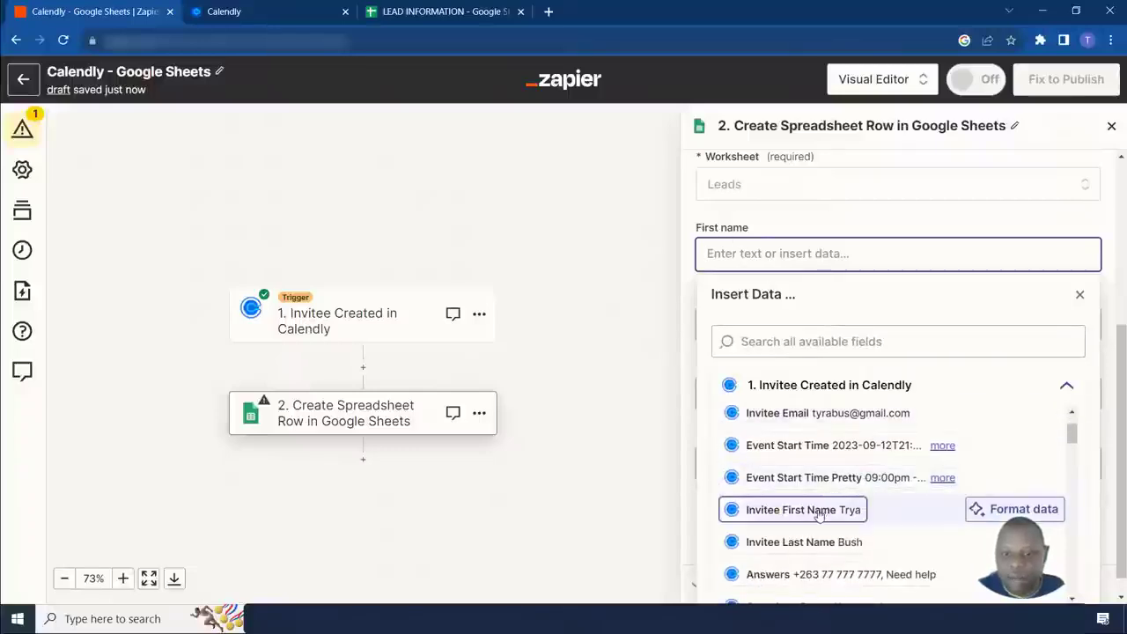
click(819, 513)
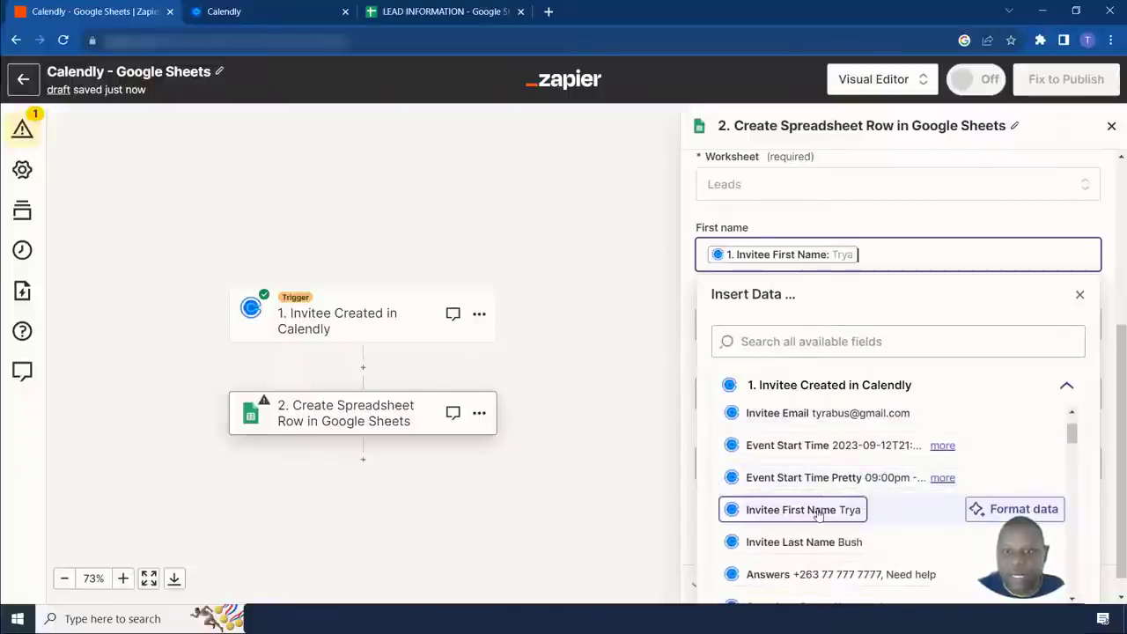
click(685, 326)
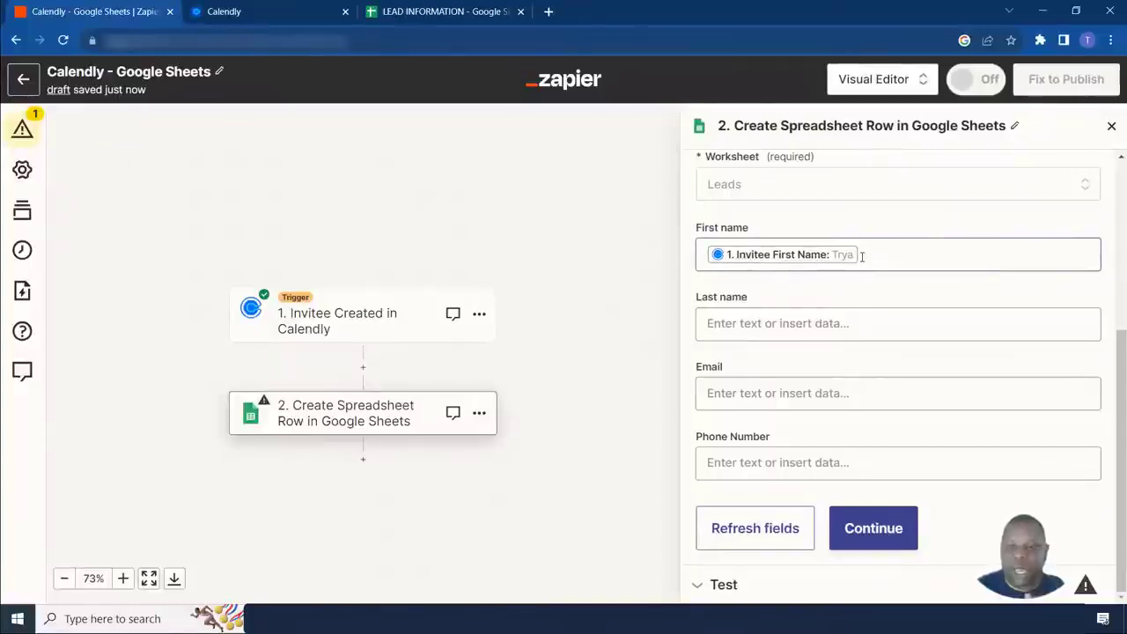
Map the Last name field to Invitee Last Name from the Calendly trigger
click(778, 323)
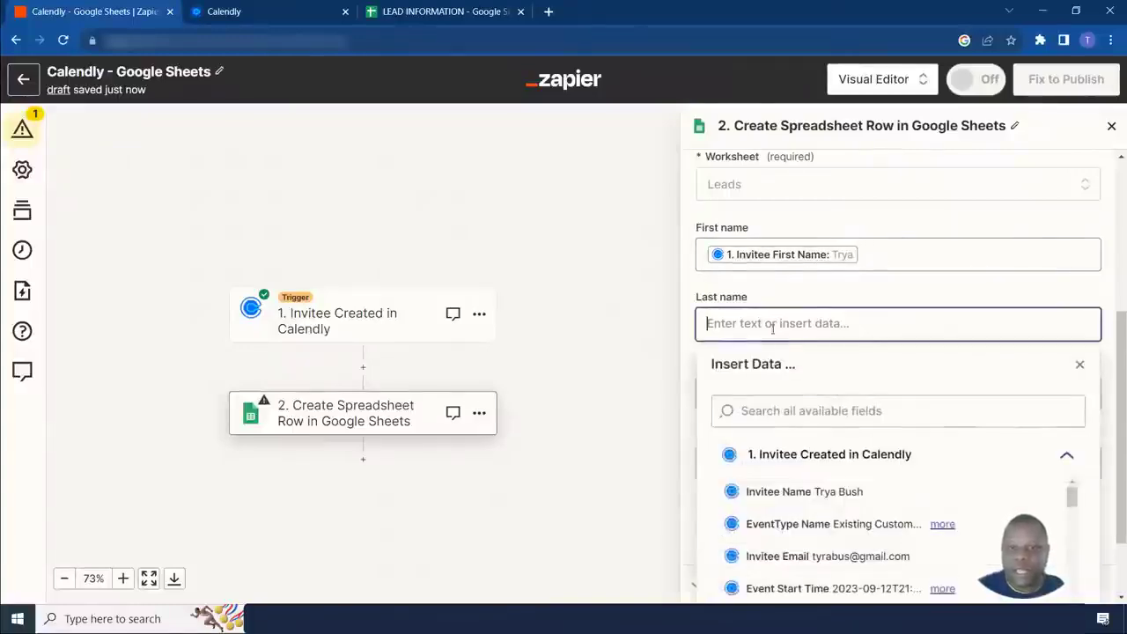
scroll(797, 476, down, 3)
scroll(802, 483, down, 1)
scroll(802, 482, up, 1)
click(795, 467)
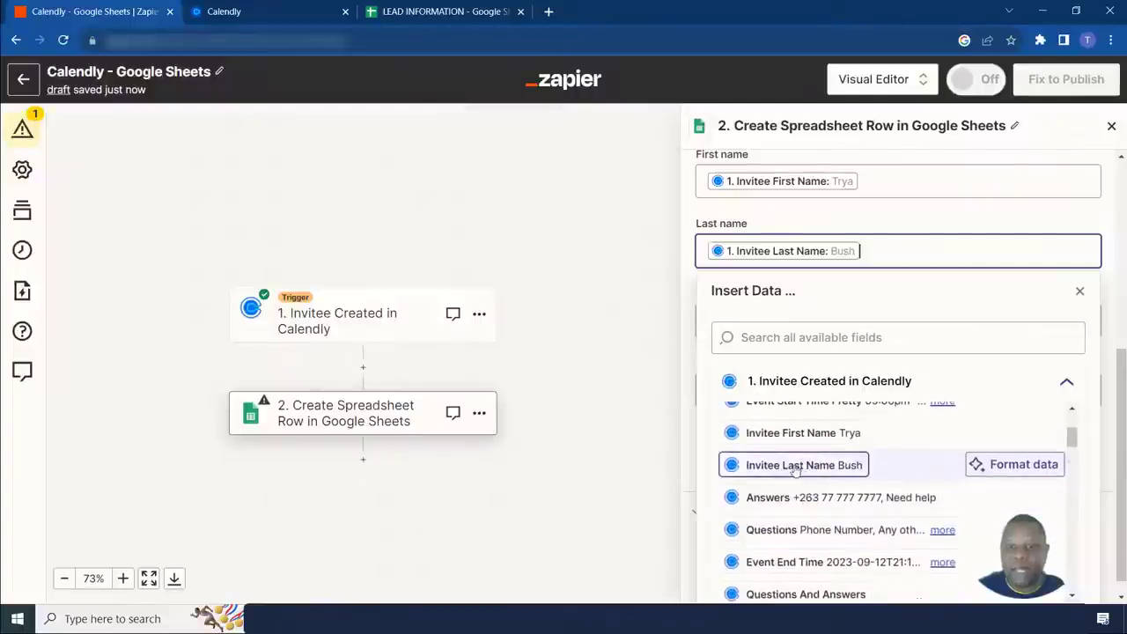
click(692, 371)
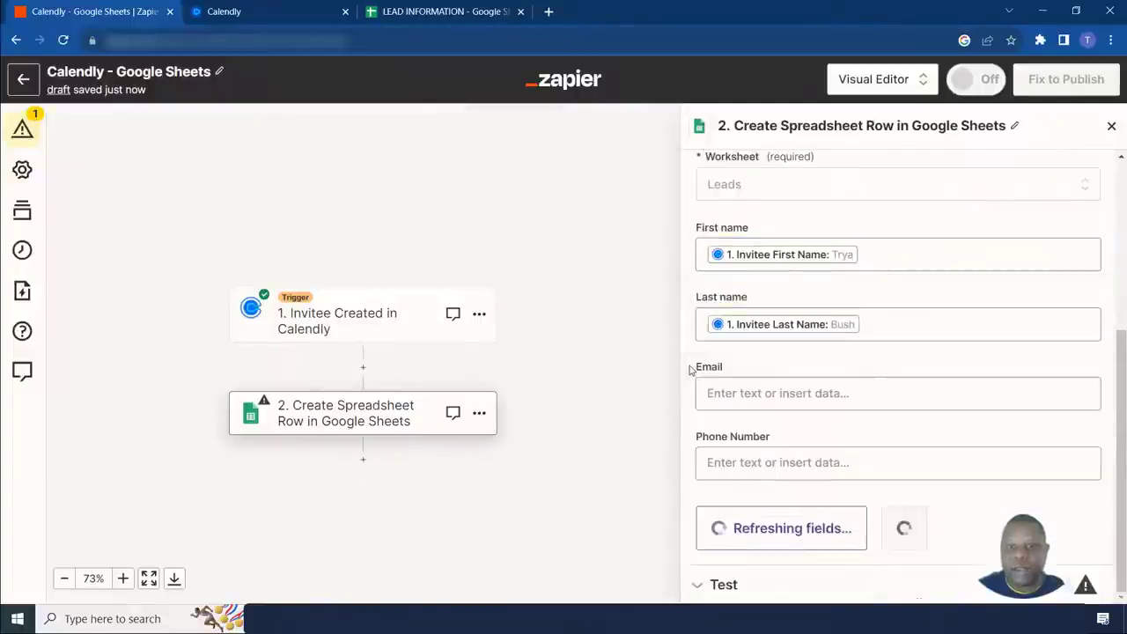
Map the Email field to Invitee Email from the Calendly trigger
click(783, 393)
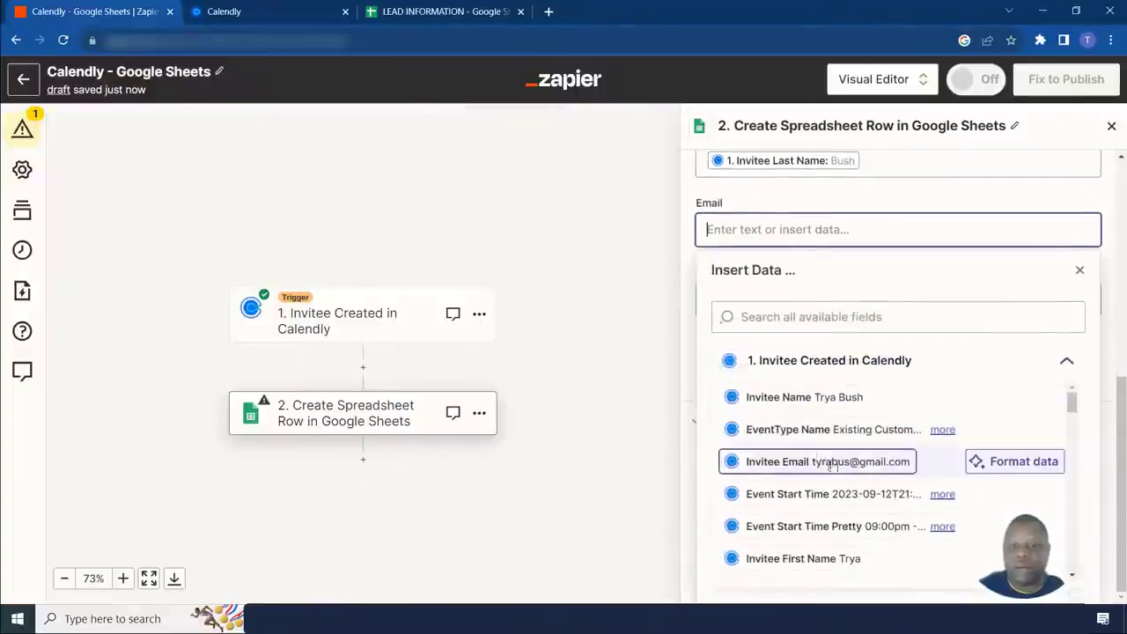
click(834, 466)
click(692, 380)
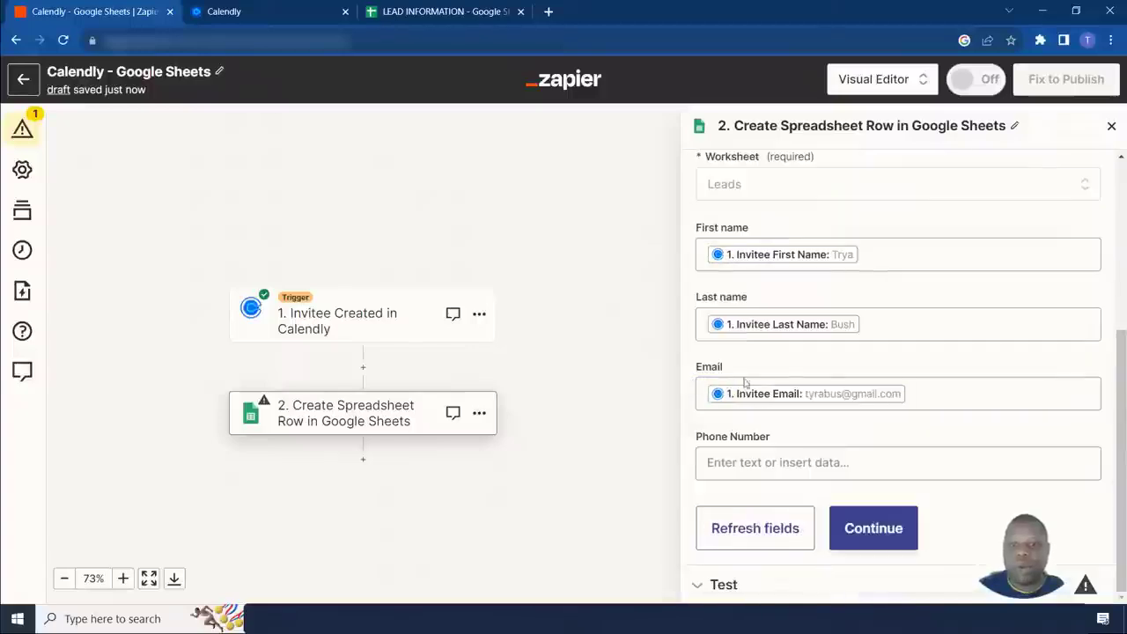
Map the Phone Number field to Questions And Responses 1 Response, checking its full sample value first
click(788, 455)
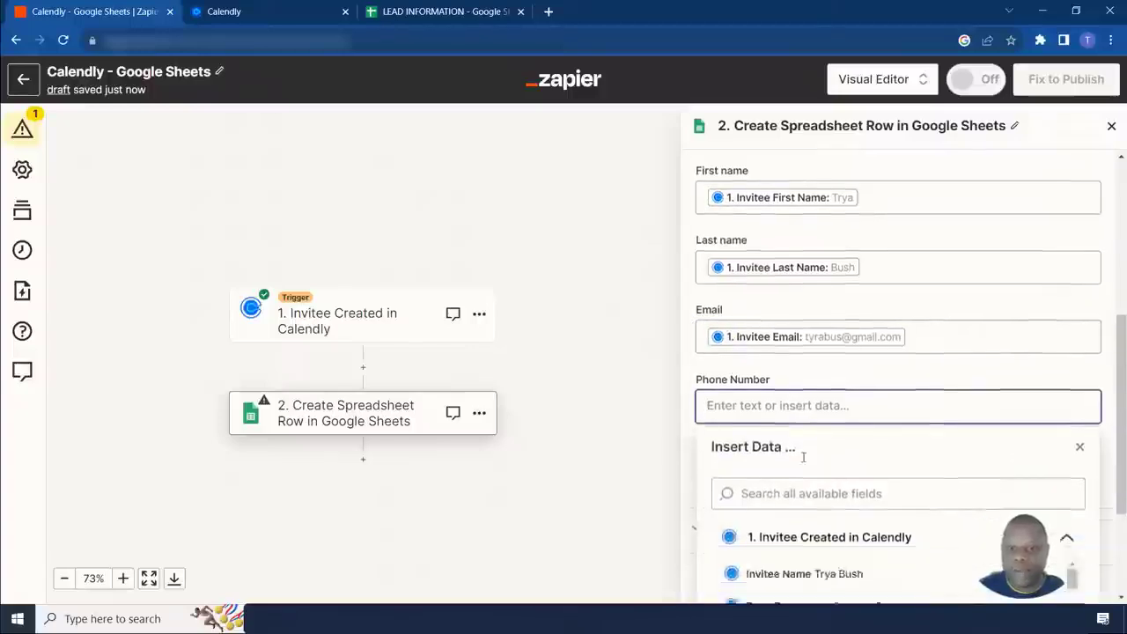
scroll(792, 458, down, 5)
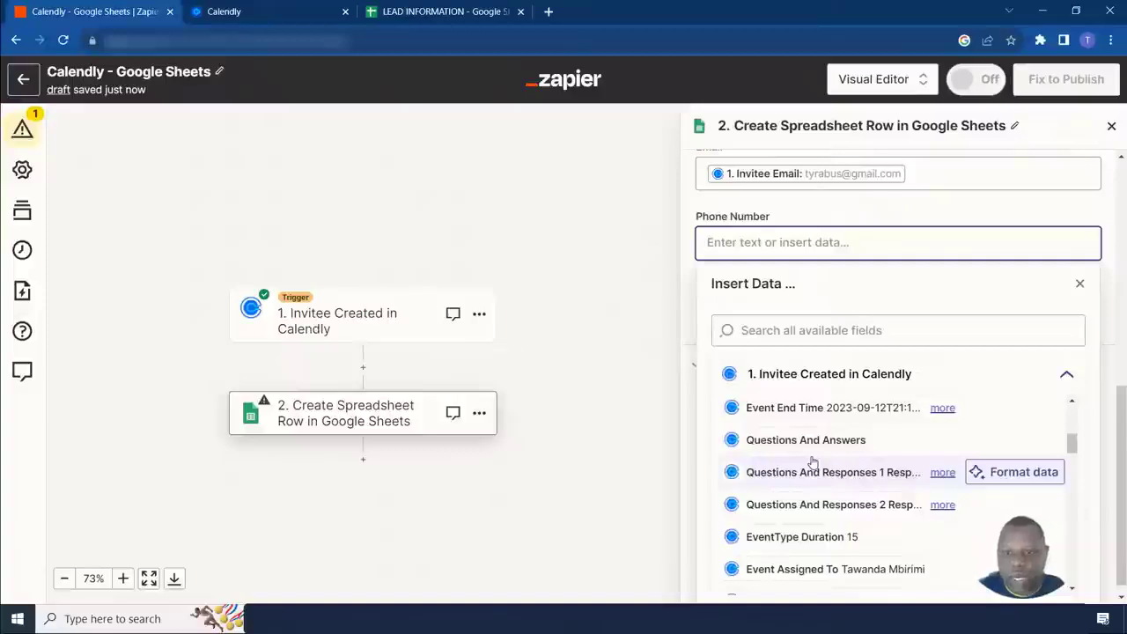
click(944, 473)
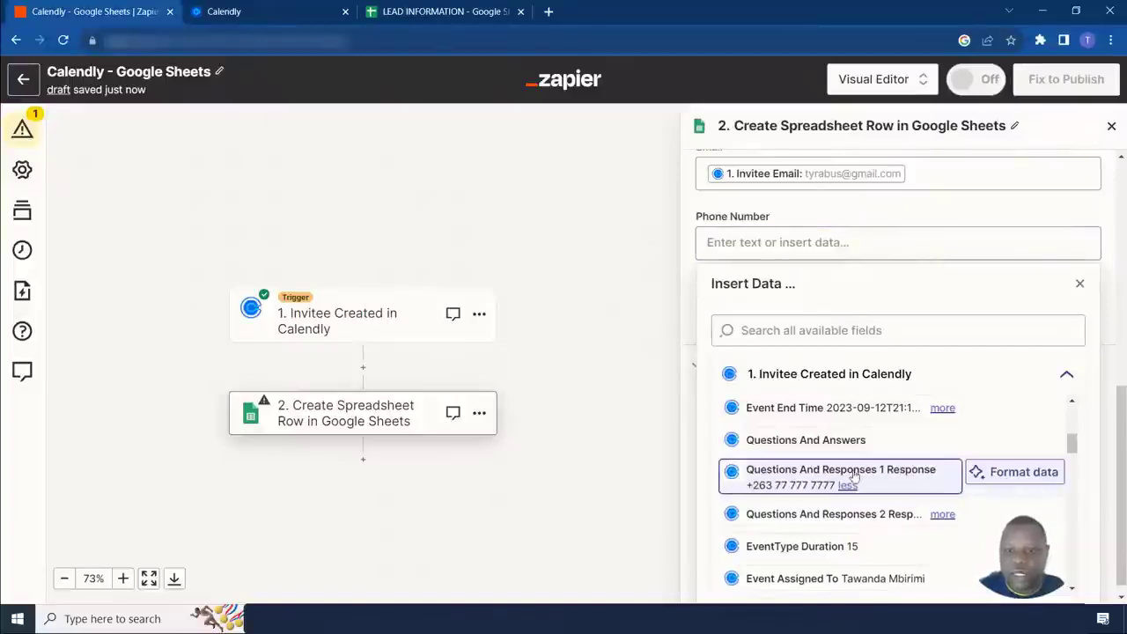
click(853, 477)
click(694, 401)
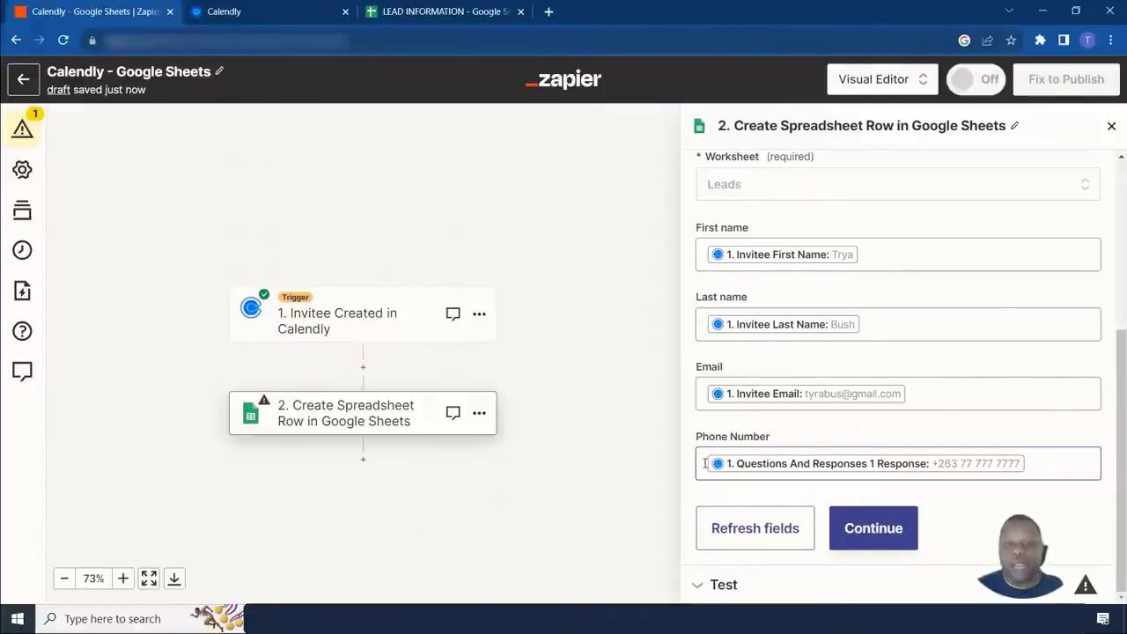
Insert an apostrophe before the mapped value in the Phone Number field and continue to the action's test
click(705, 463)
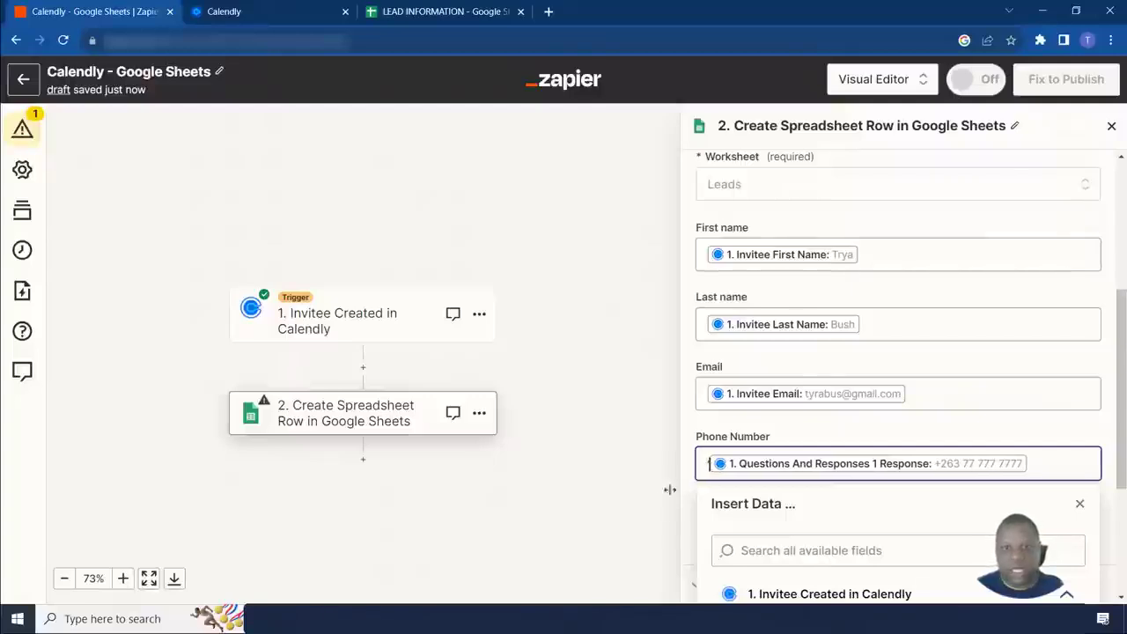
click(647, 471)
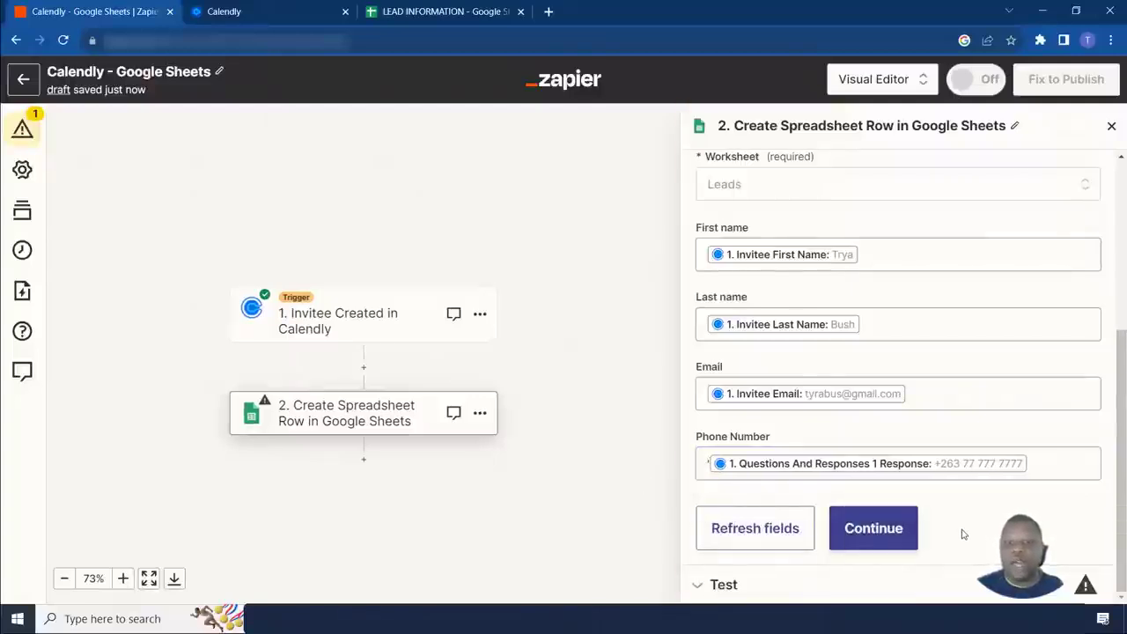
click(879, 544)
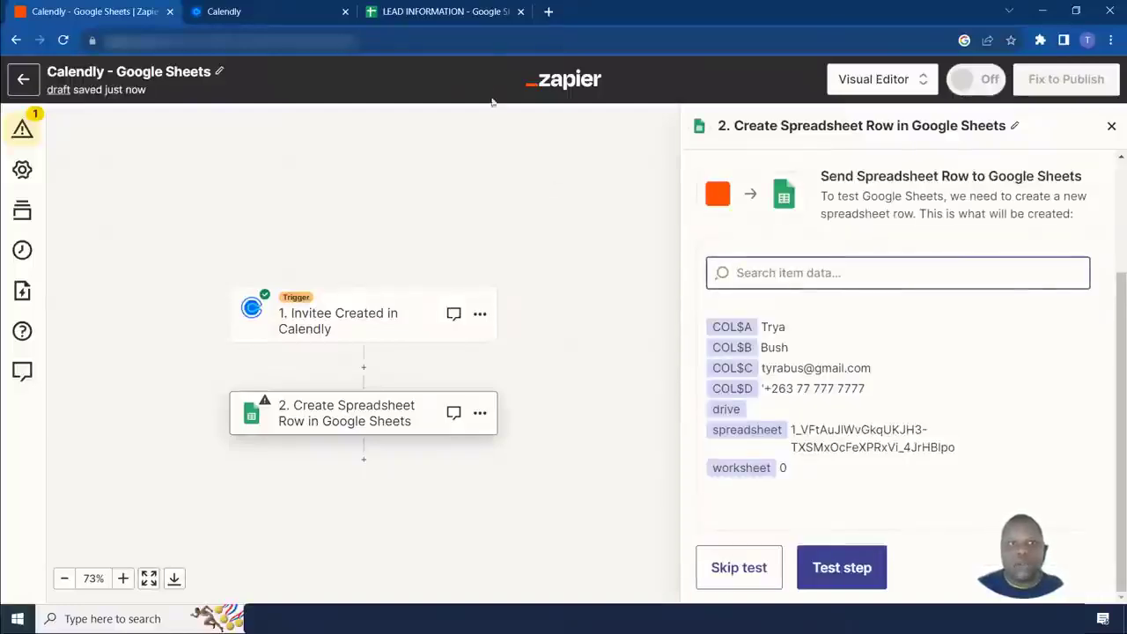
Switch to the LEAD INFORMATION spreadsheet and check the rows below the headers in the Leads worksheet
click(451, 12)
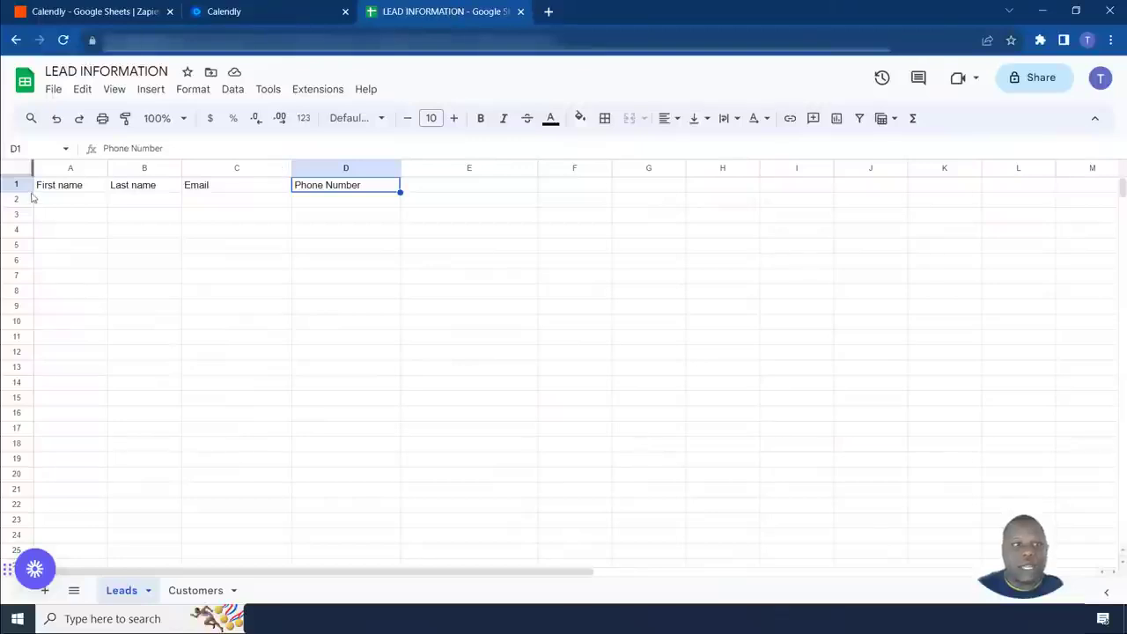
click(286, 19)
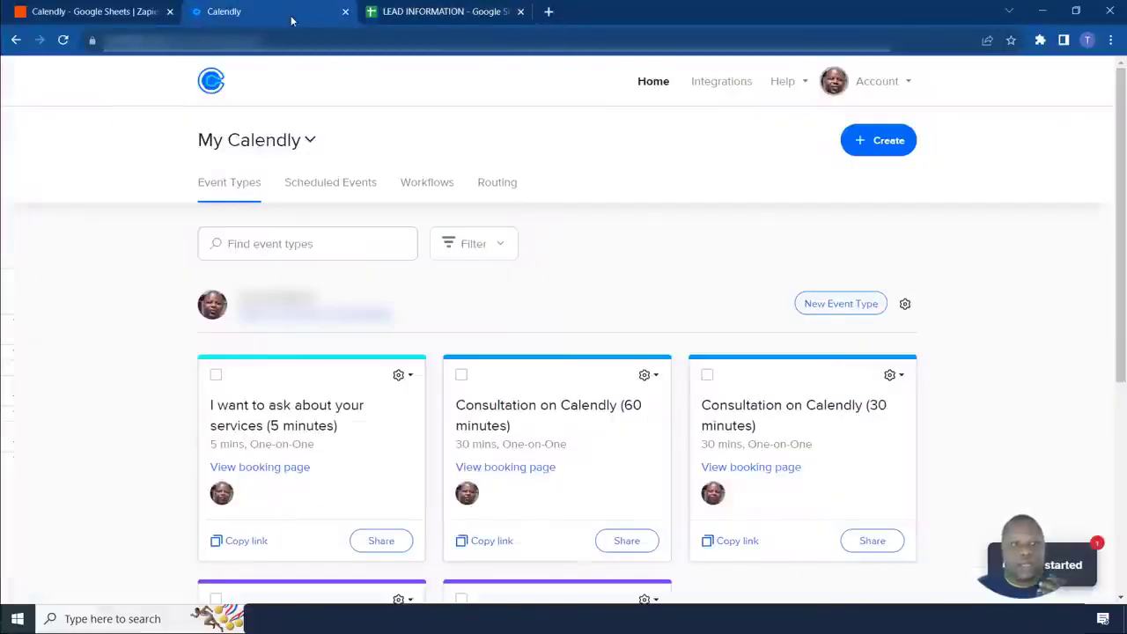
click(397, 11)
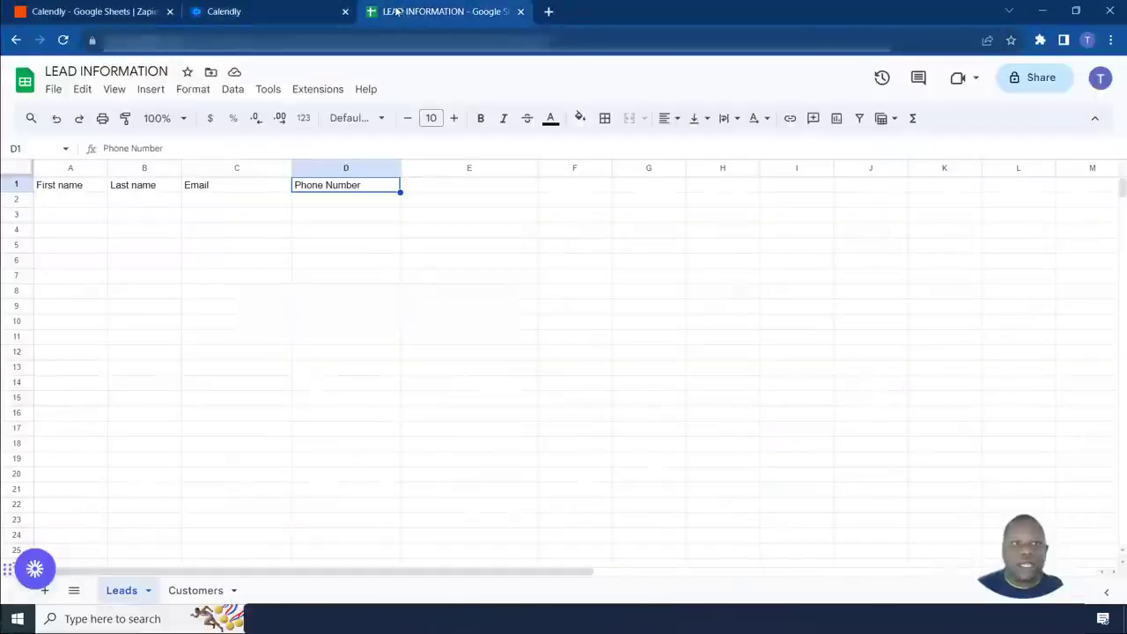
Return to Zapier and test the Create Spreadsheet Row step with the sample invitee data
click(113, 16)
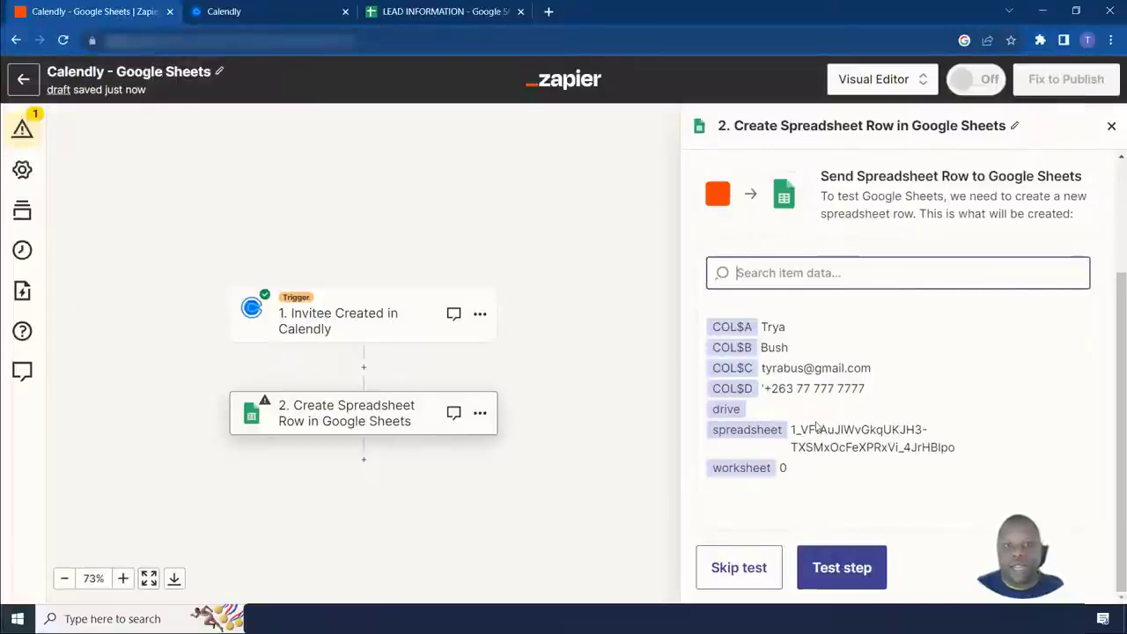
click(843, 568)
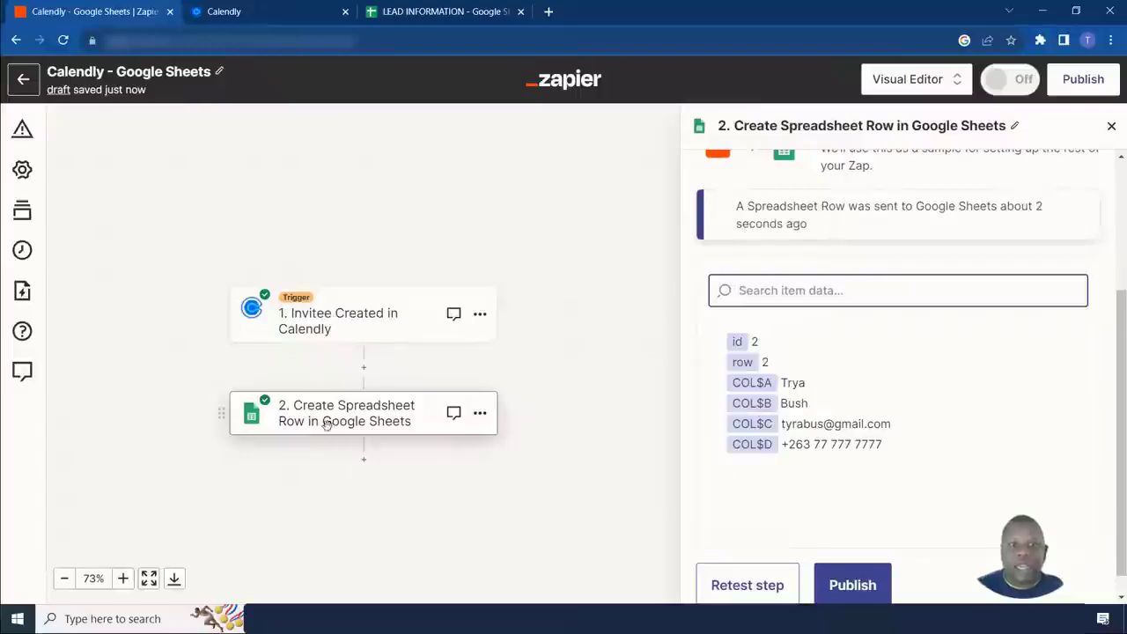
scroll(749, 444, up, 1)
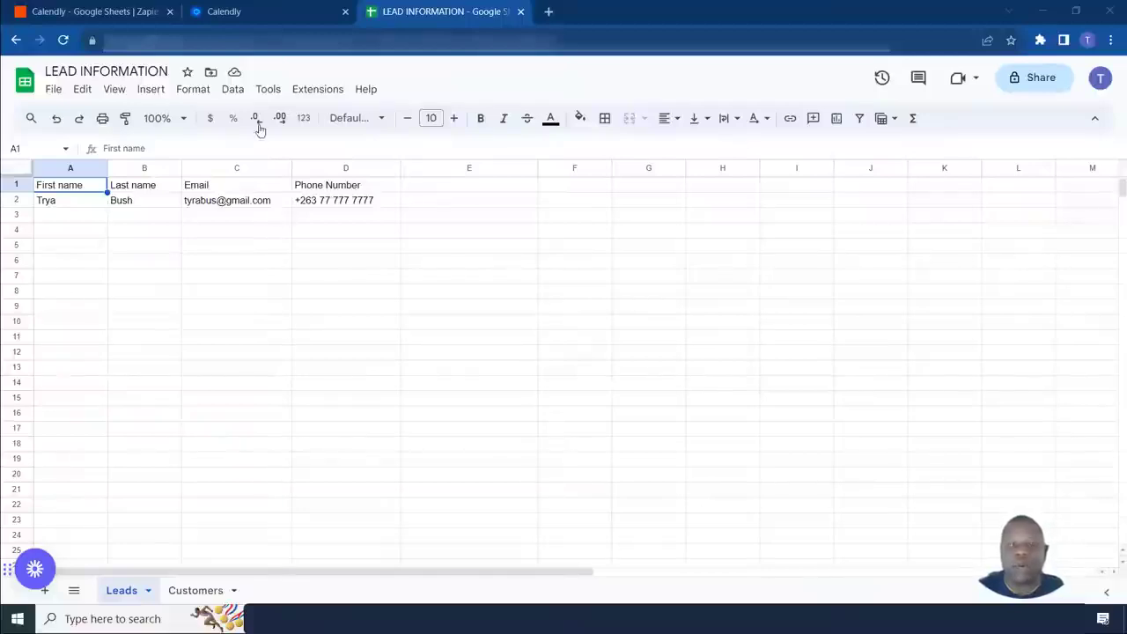
Return to Zapier and publish the Calendly - Google Sheets Zap
click(94, 7)
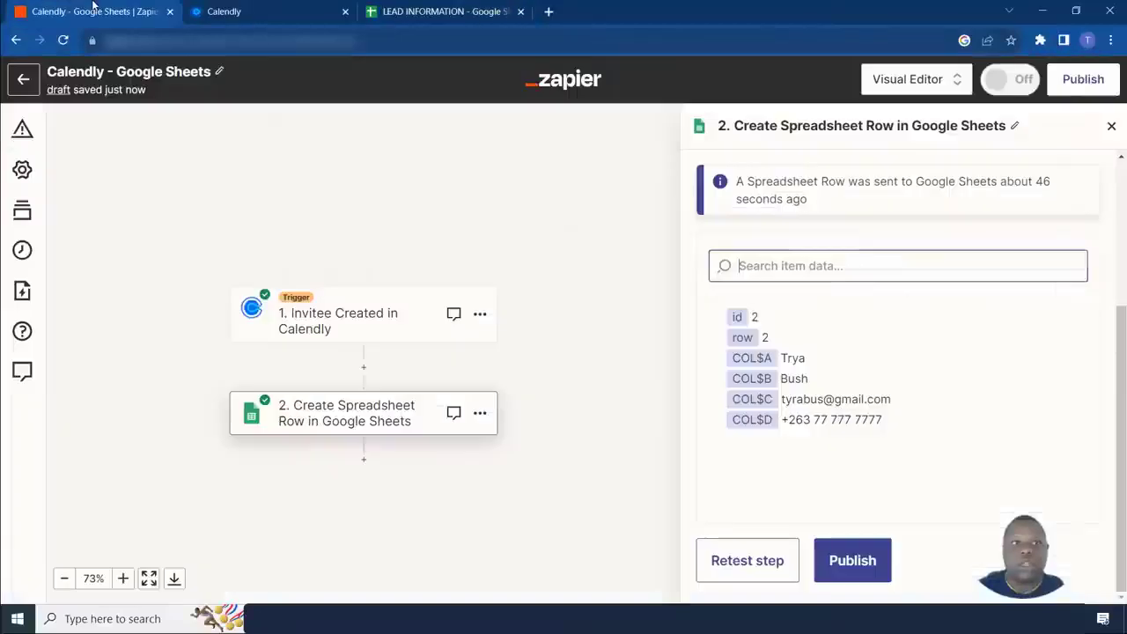
click(841, 564)
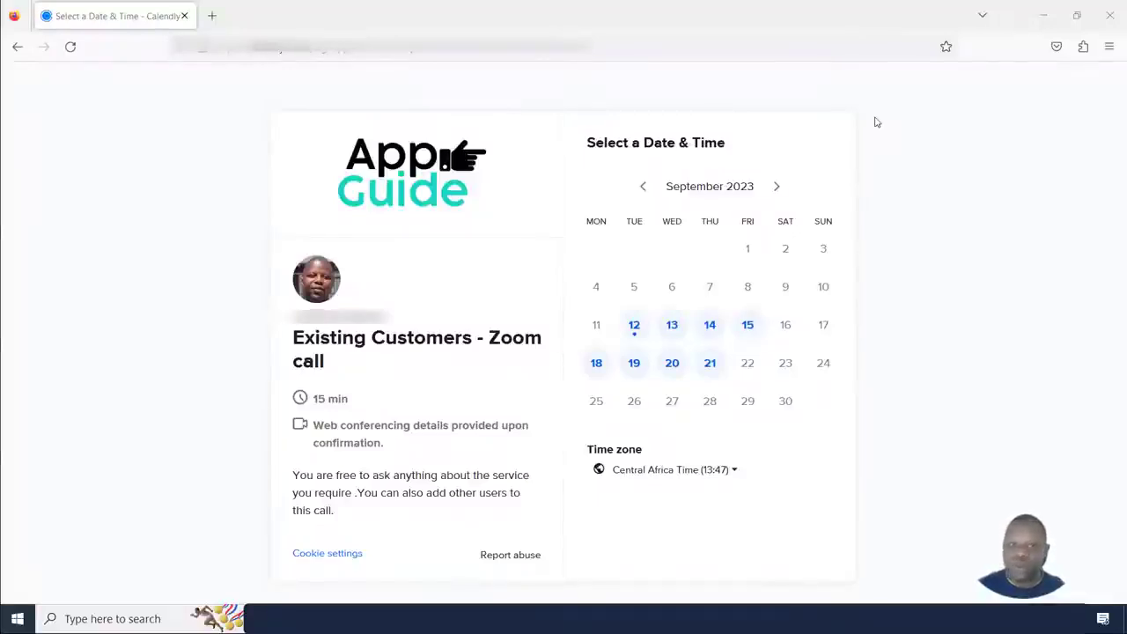
Switch to the Calendly booking page and schedule an Existing Customers - Zoom call for September 12 at 21:30 with the test invitee's details
click(633, 324)
click(810, 262)
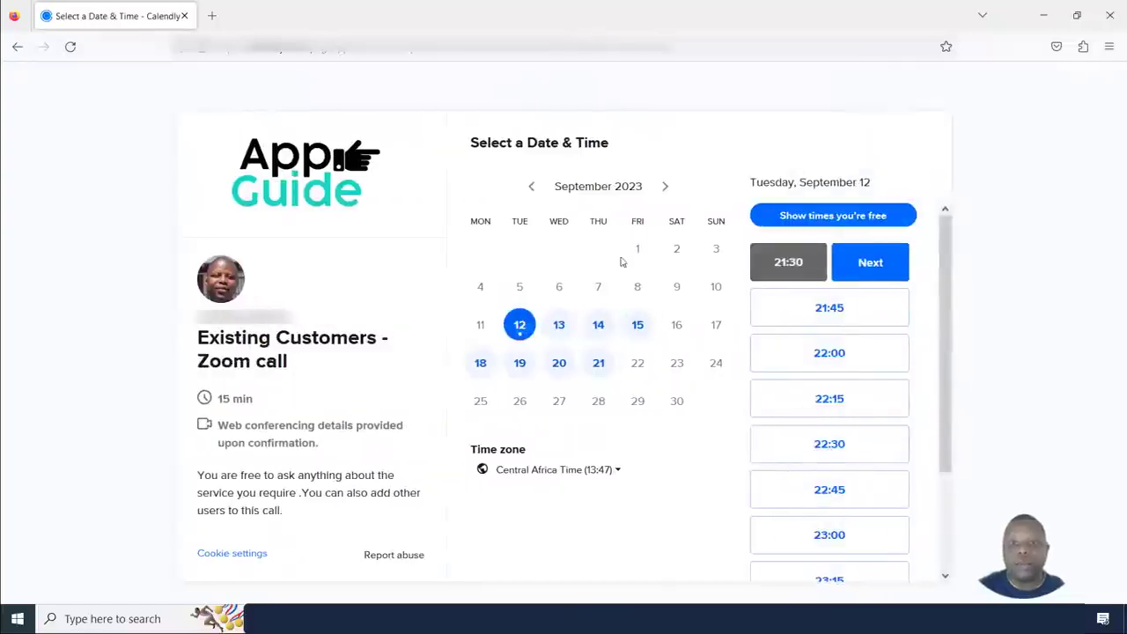
click(869, 261)
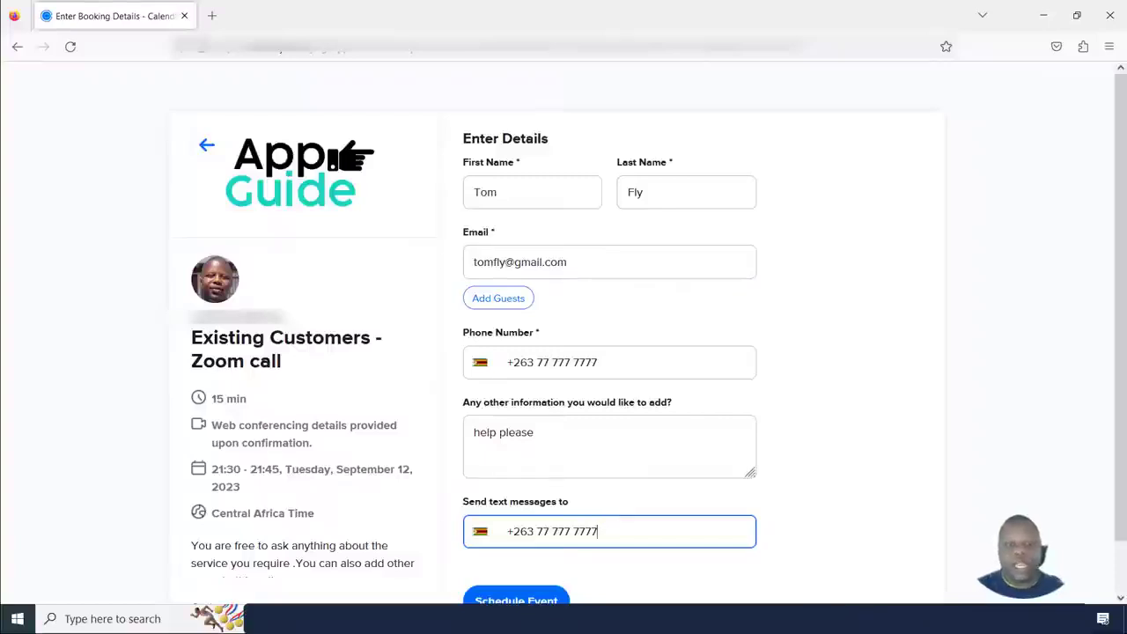
click(516, 599)
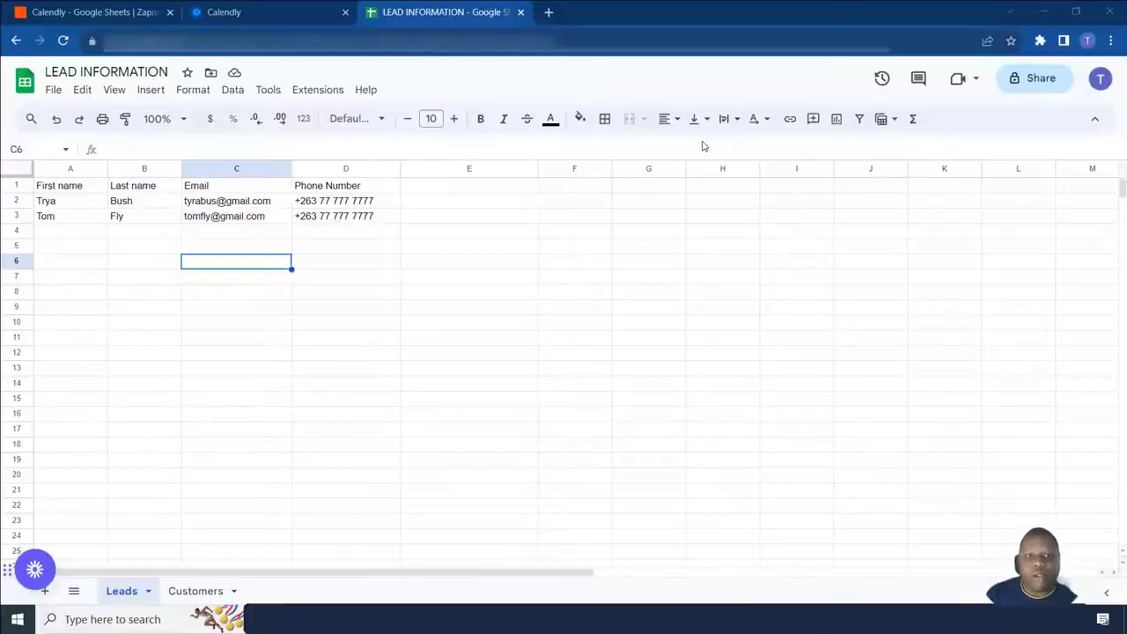
Check rows 3 and 4 of the Leads worksheet in the LEAD INFORMATION spreadsheet, including the email cell in row 3
drag(52, 222, 201, 228)
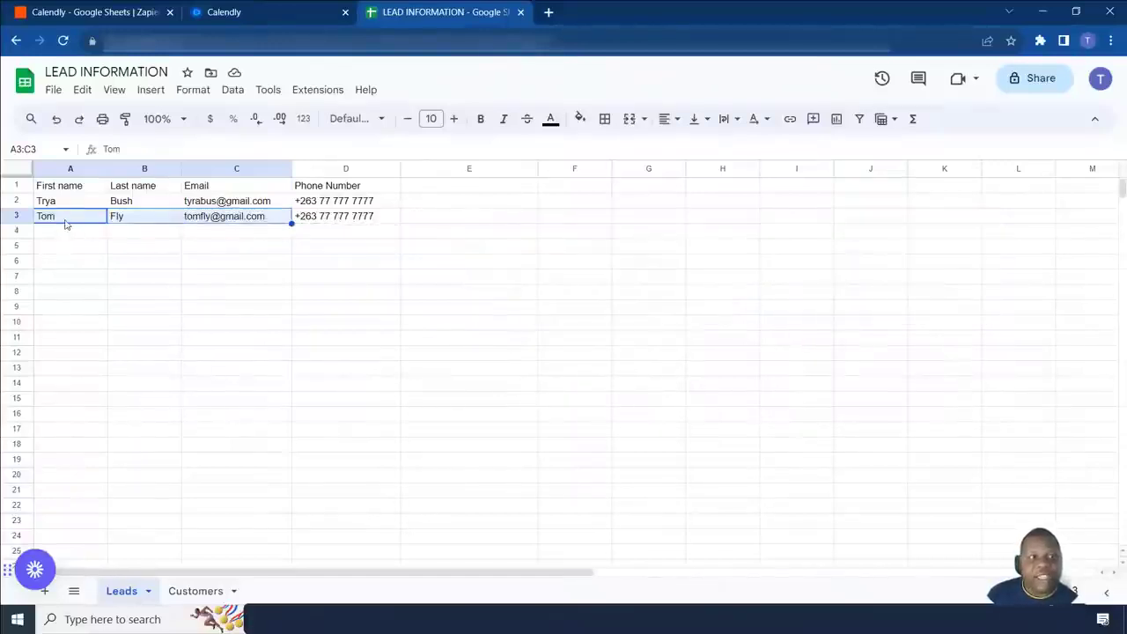
drag(63, 235, 326, 238)
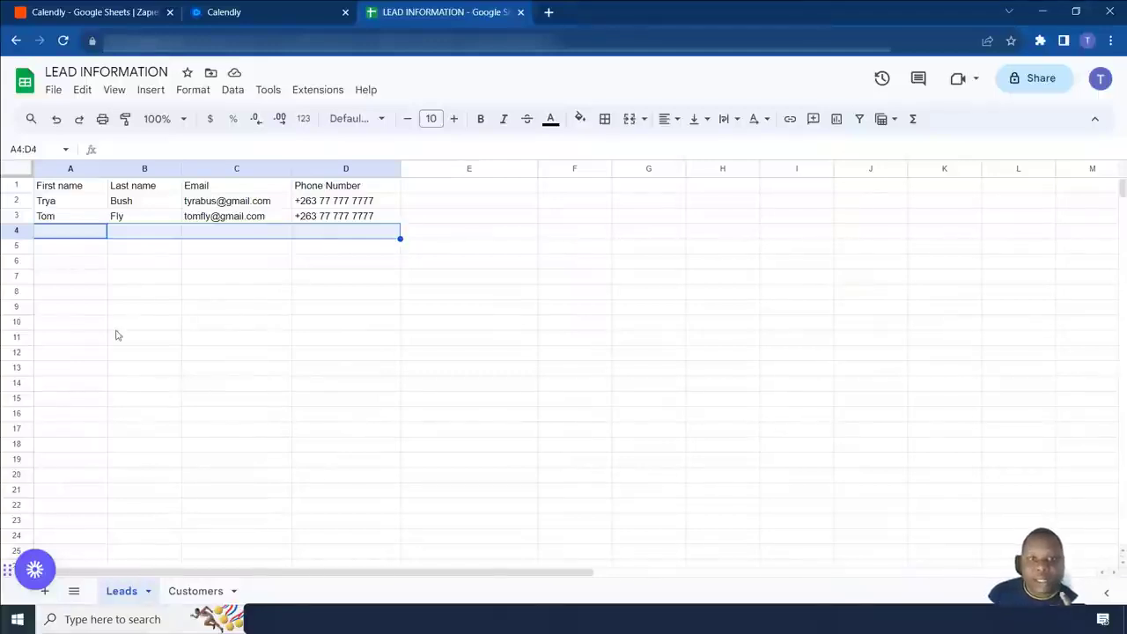
click(241, 216)
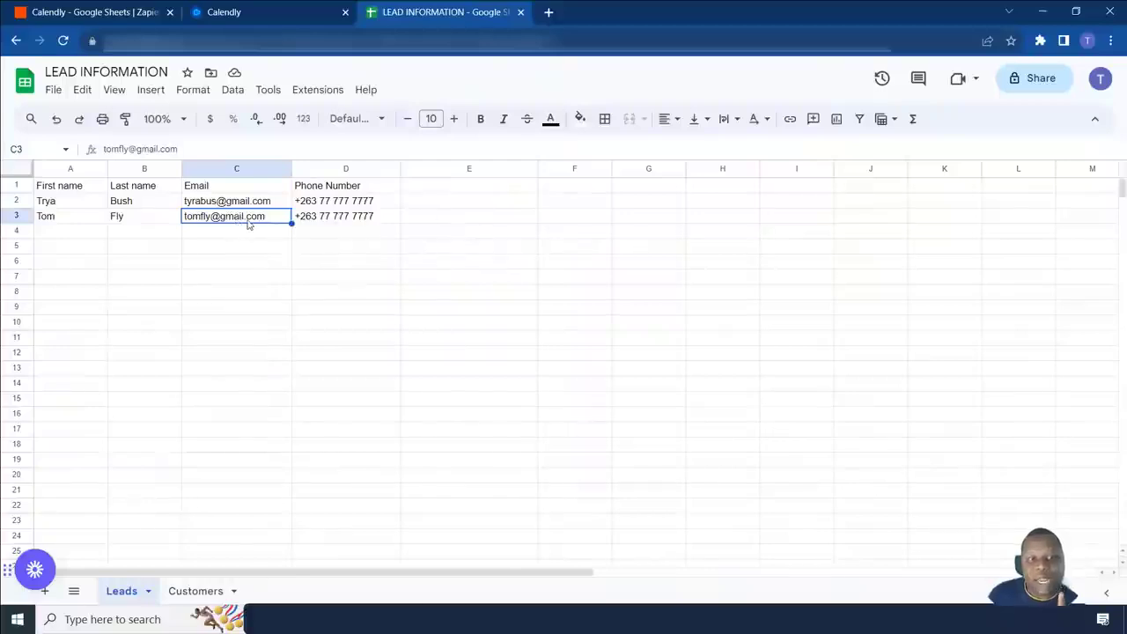
mouse_move(249, 224)
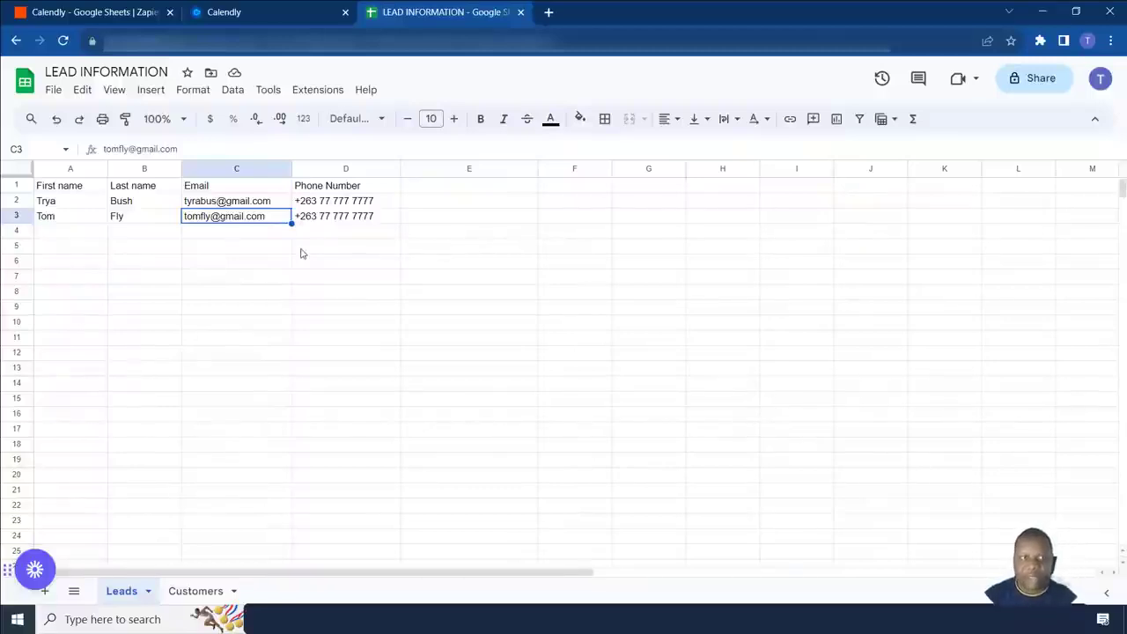
In Zapier, add a Google Sheets step between the Calendly trigger and the row creation, with Lookup Spreadsheet Row as its event
click(79, 16)
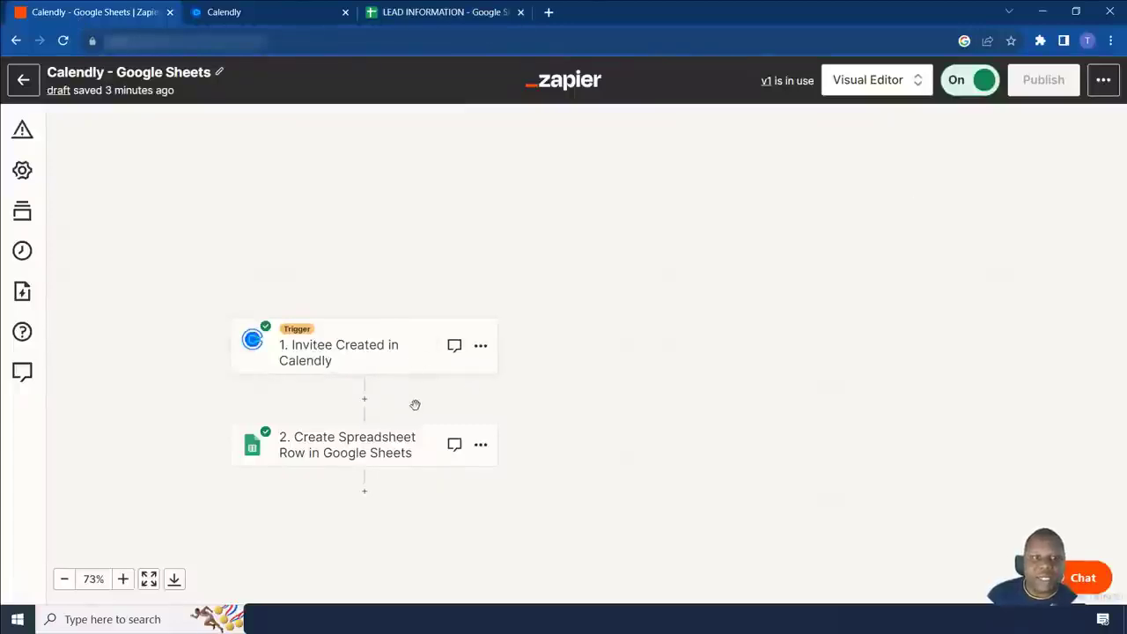
scroll(413, 400, down, 1)
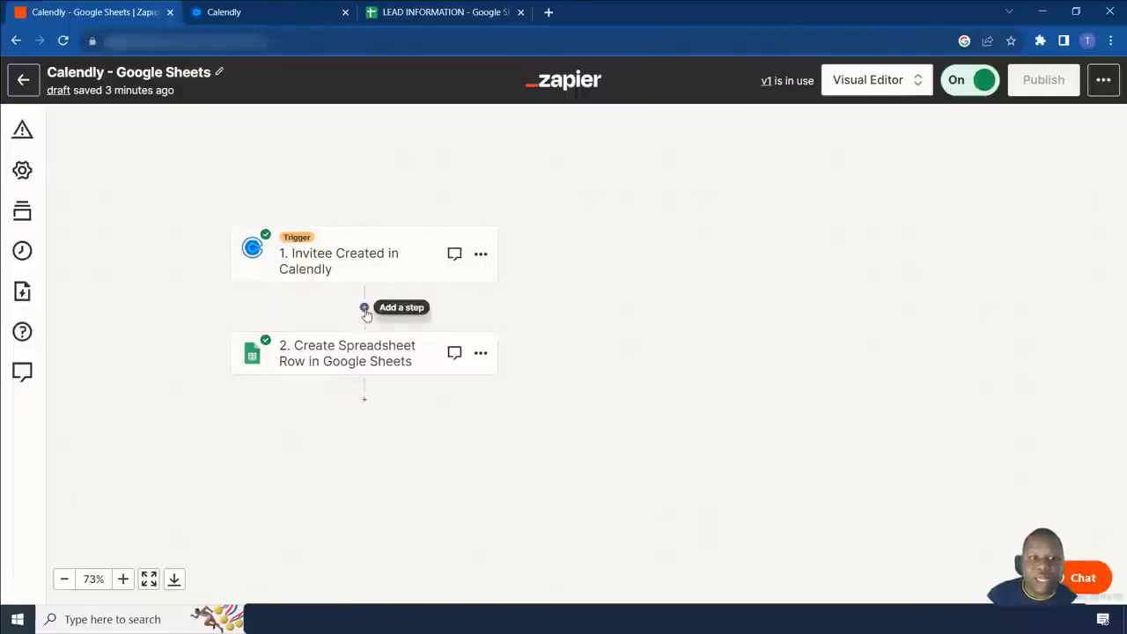
click(364, 310)
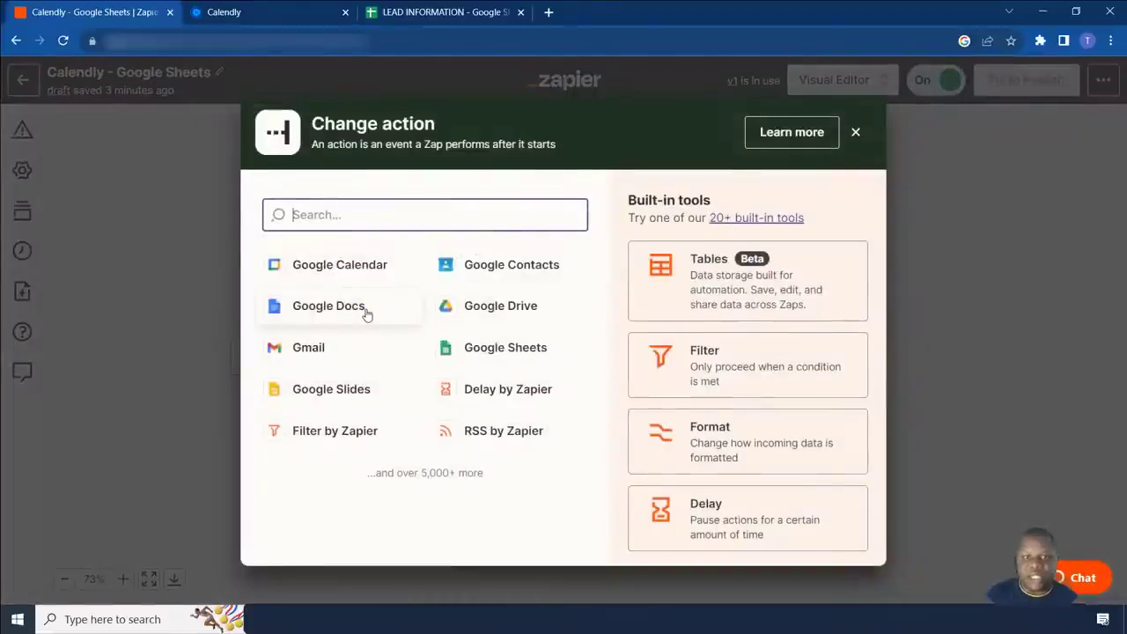
click(503, 352)
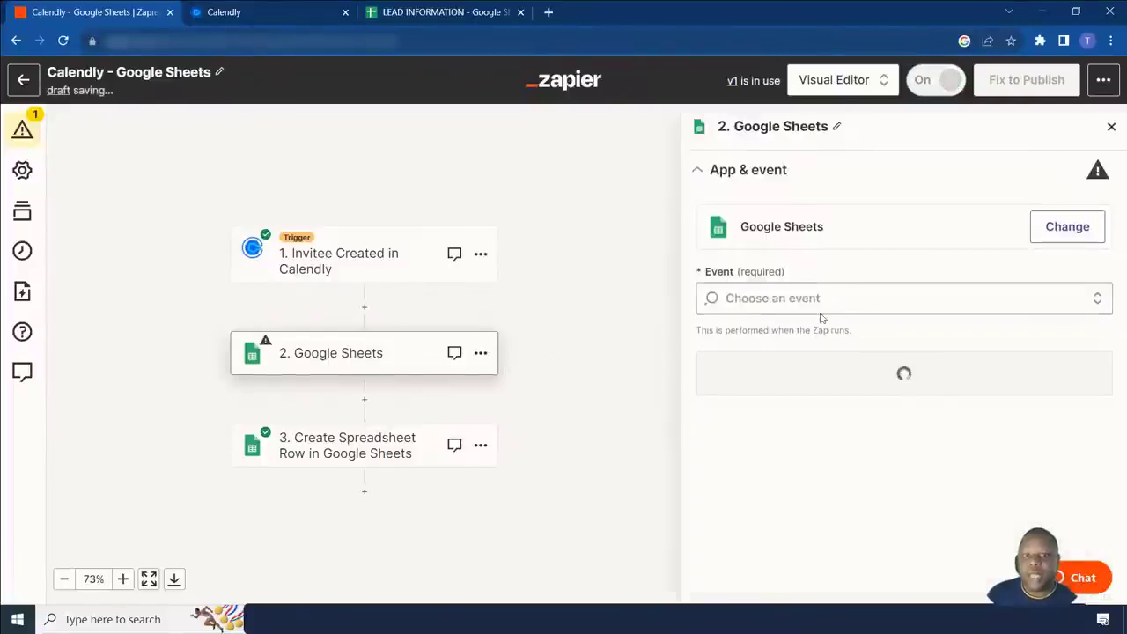
click(763, 299)
scroll(782, 473, down, 2)
scroll(784, 474, down, 6)
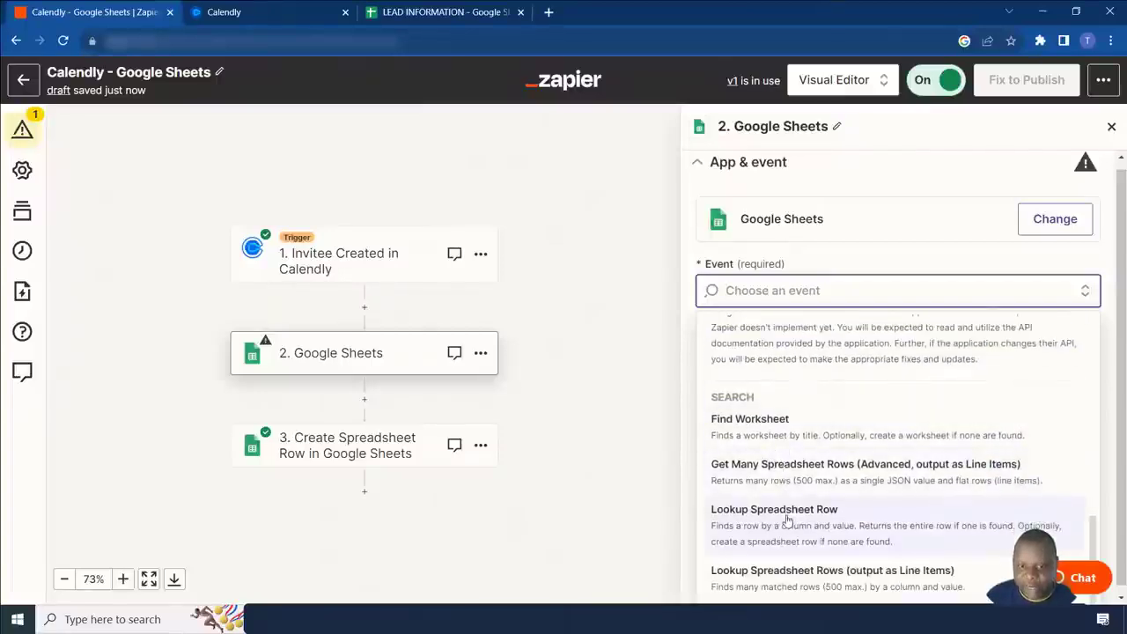
click(774, 511)
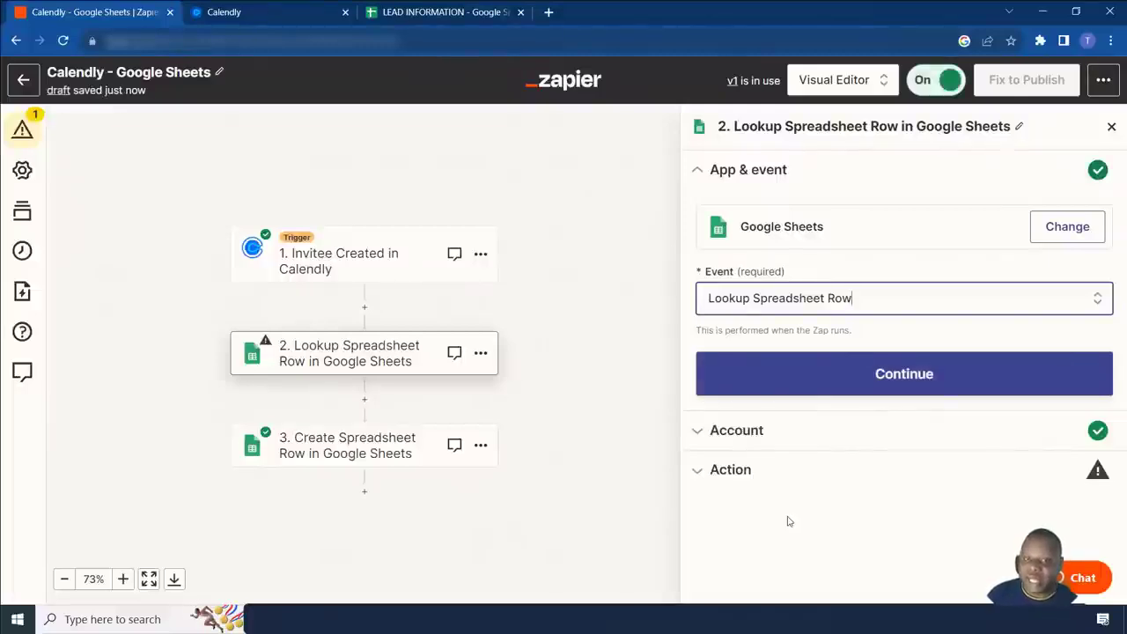
Point the lookup action at the LEAD INFORMATION spreadsheet in My Google Drive and its Leads worksheet
click(821, 393)
click(774, 465)
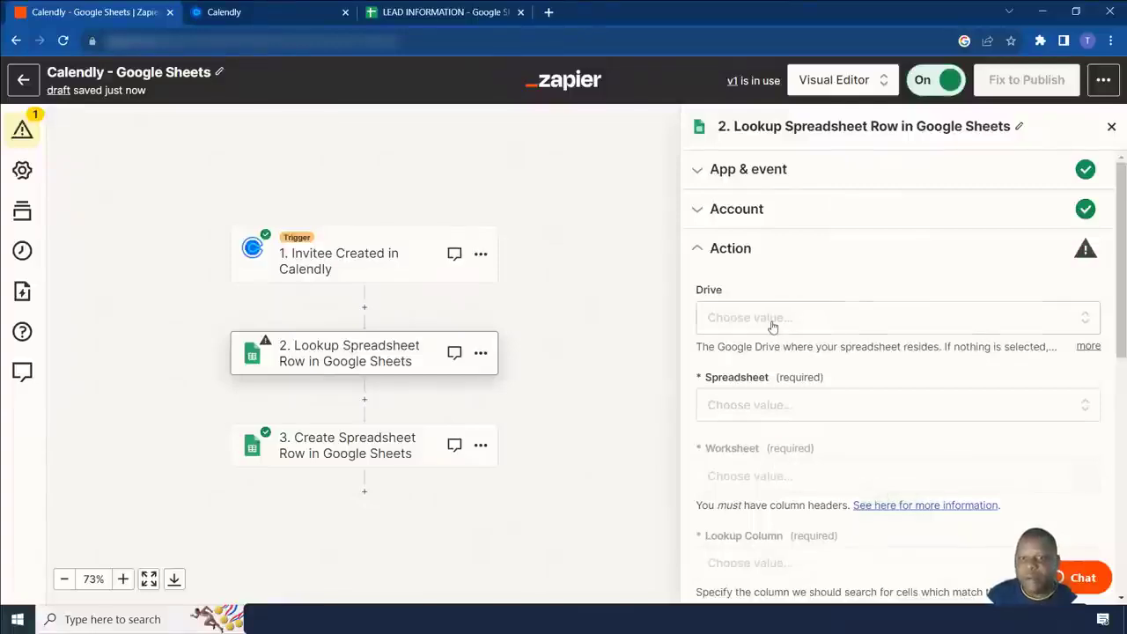
click(773, 326)
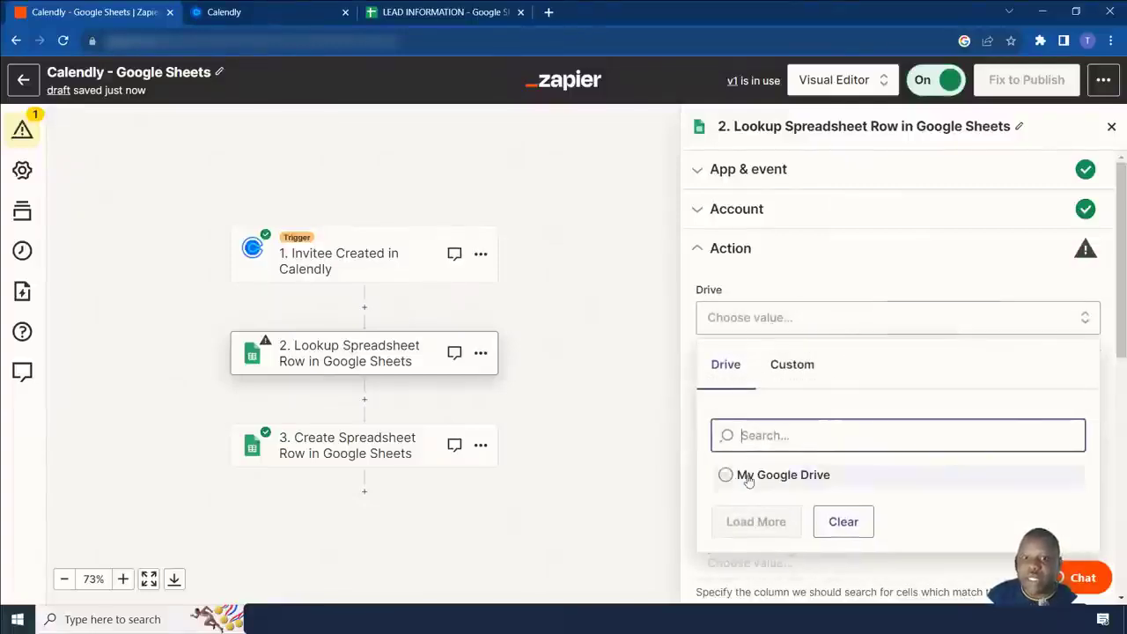
click(747, 476)
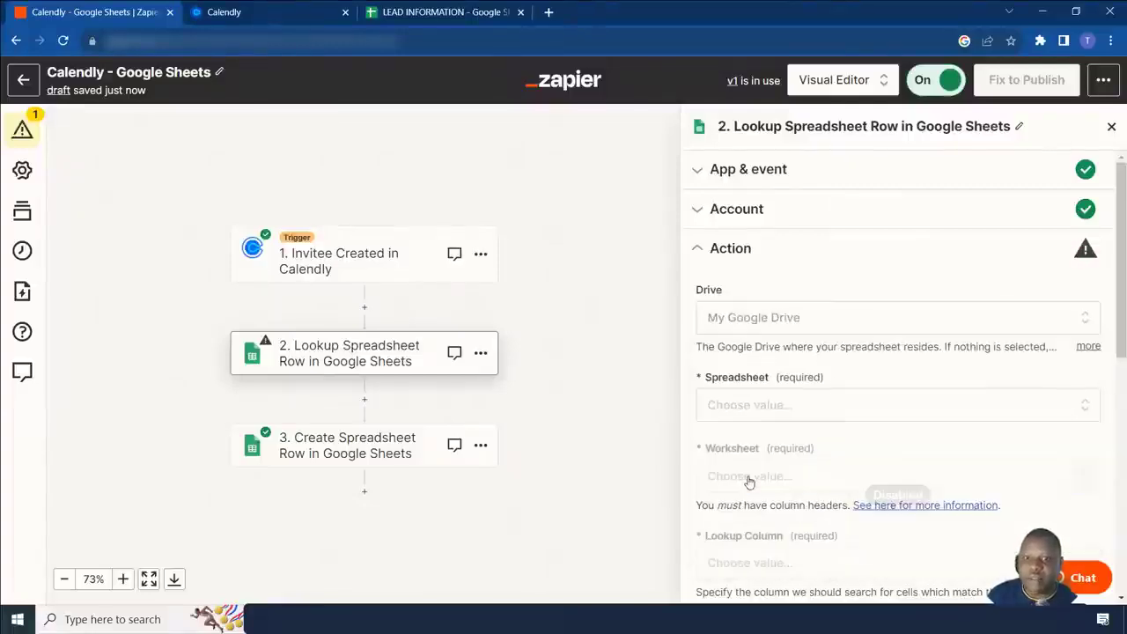
click(758, 416)
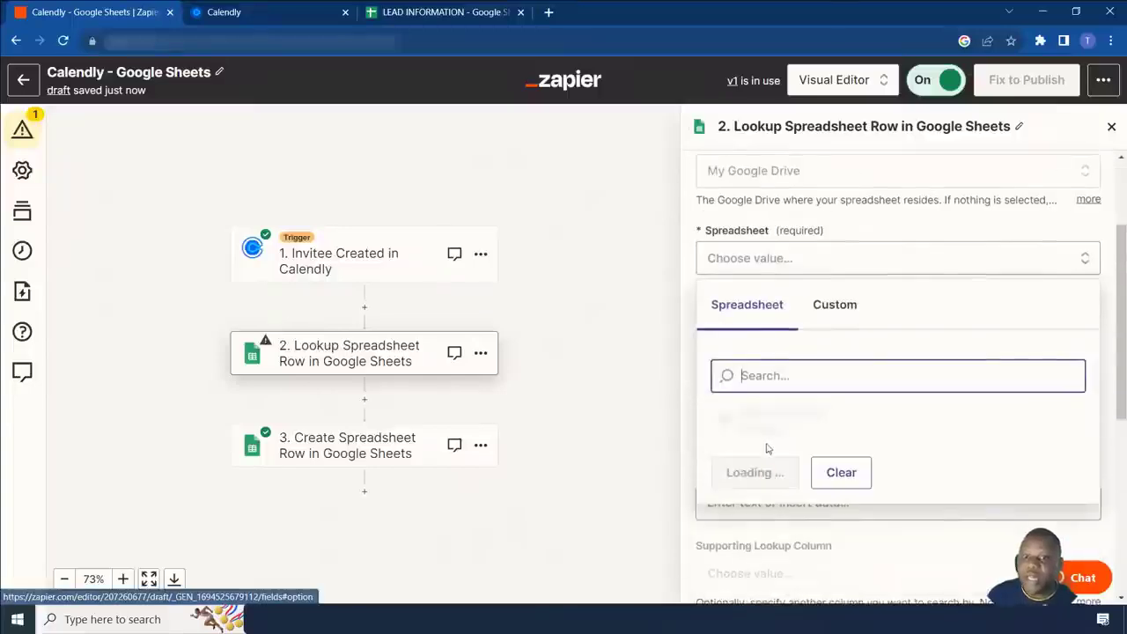
click(765, 424)
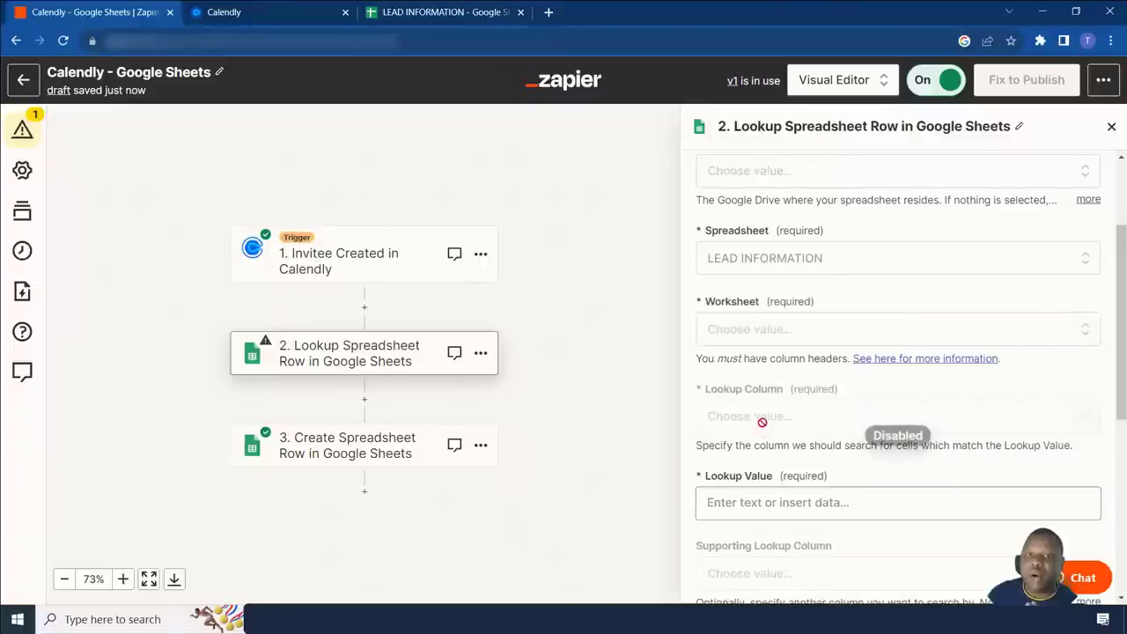
click(763, 333)
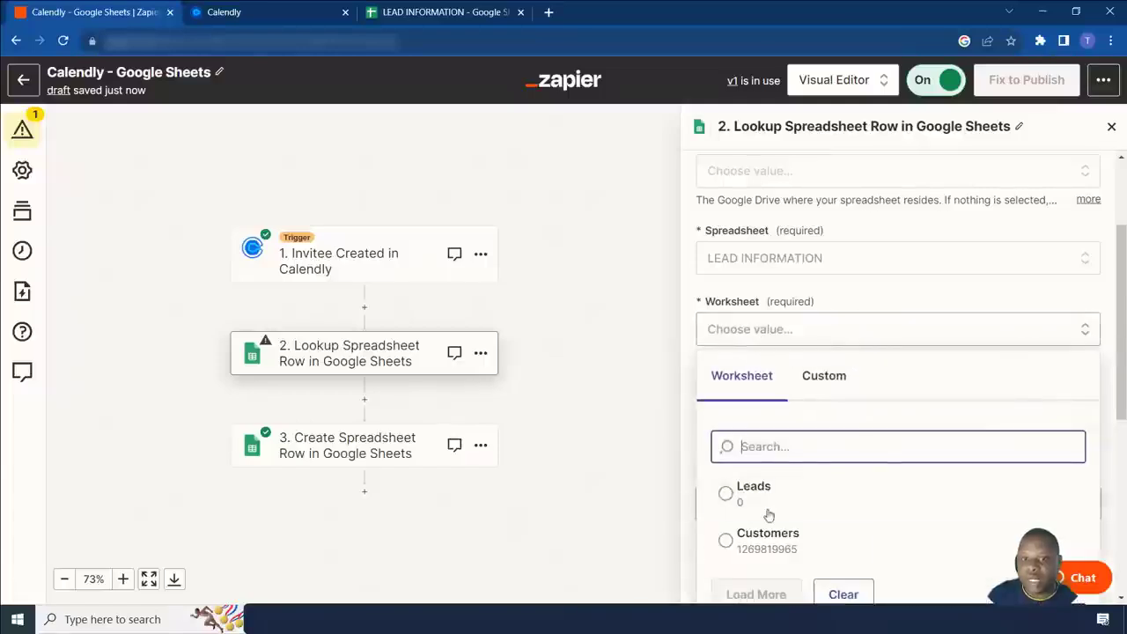
click(747, 500)
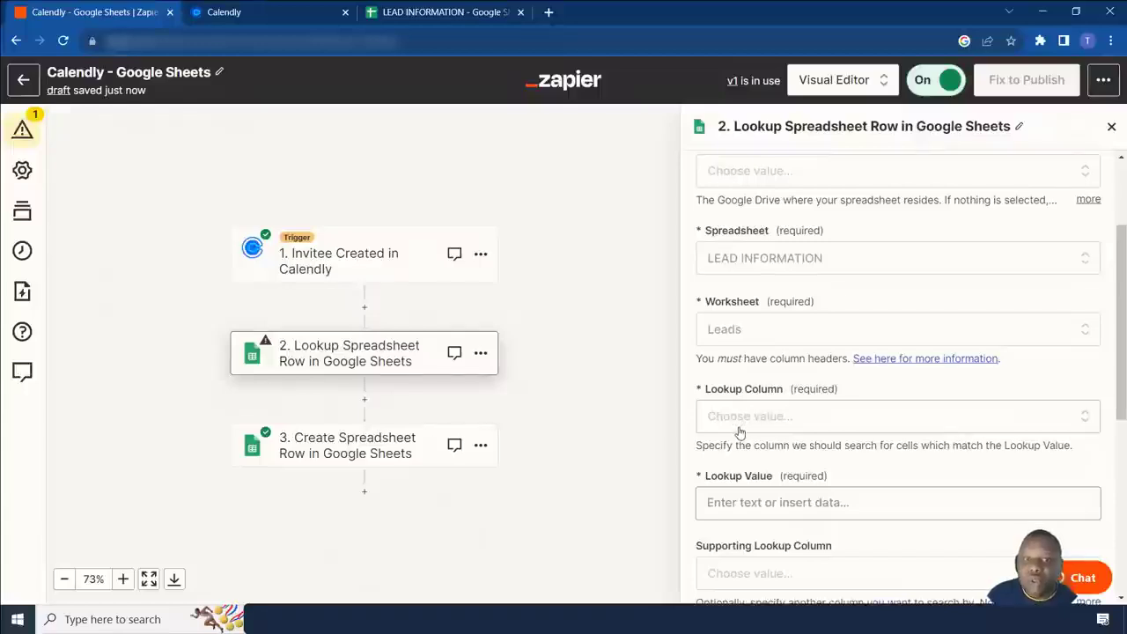
Set the lookup column to Email
click(811, 416)
scroll(775, 478, down, 1)
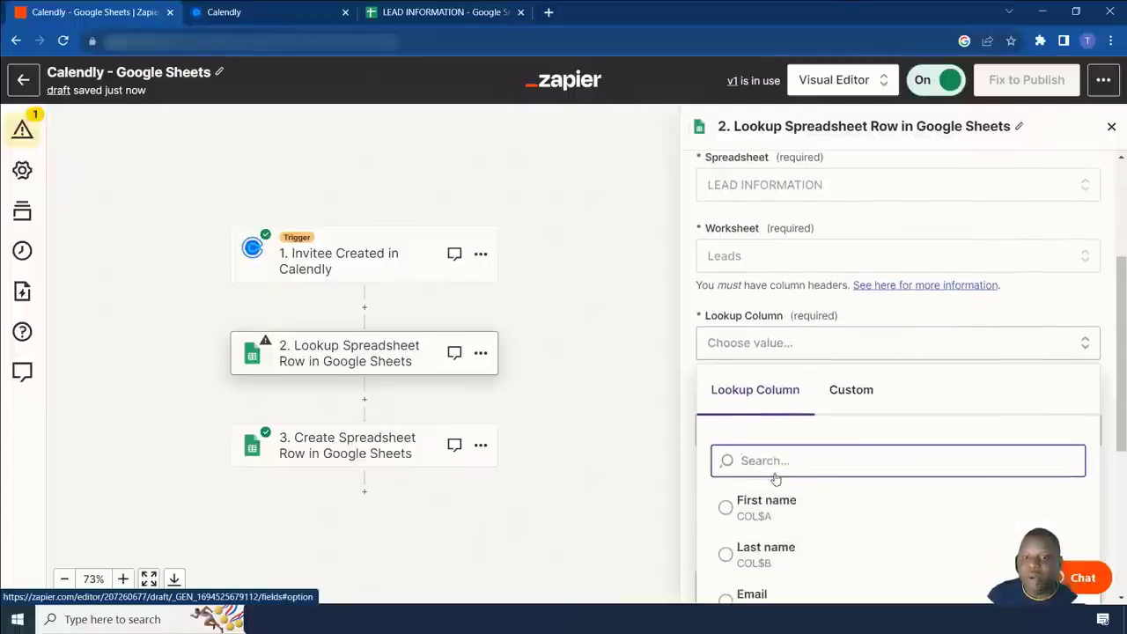
scroll(775, 478, down, 1)
click(763, 534)
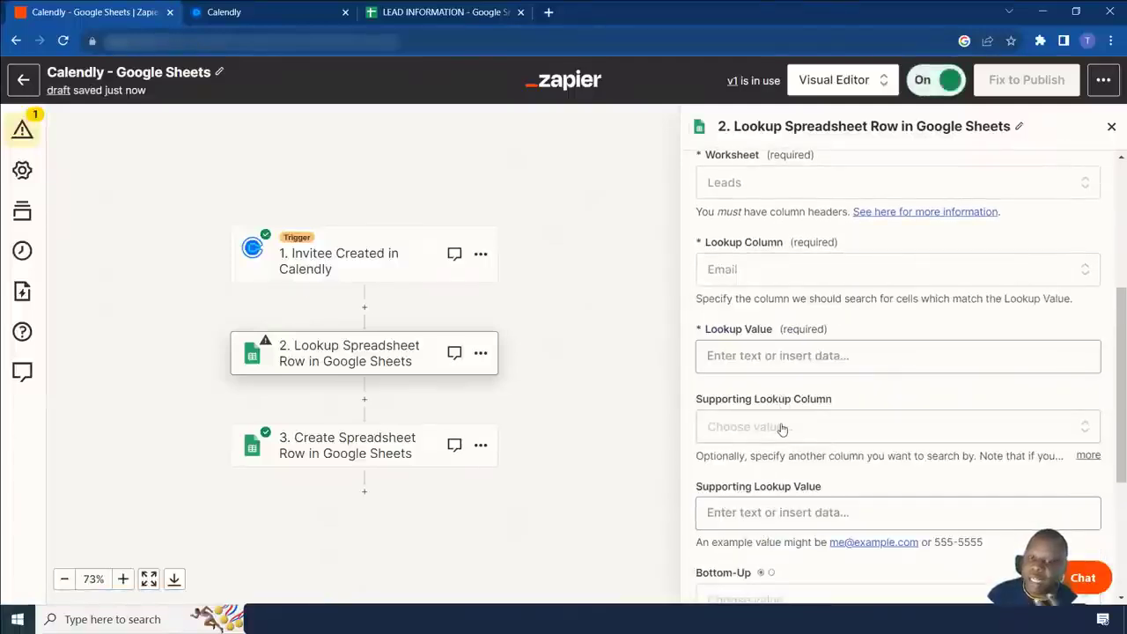
Set the lookup step to count as a success when nothing is found by choosing Yes
scroll(758, 388, down, 2)
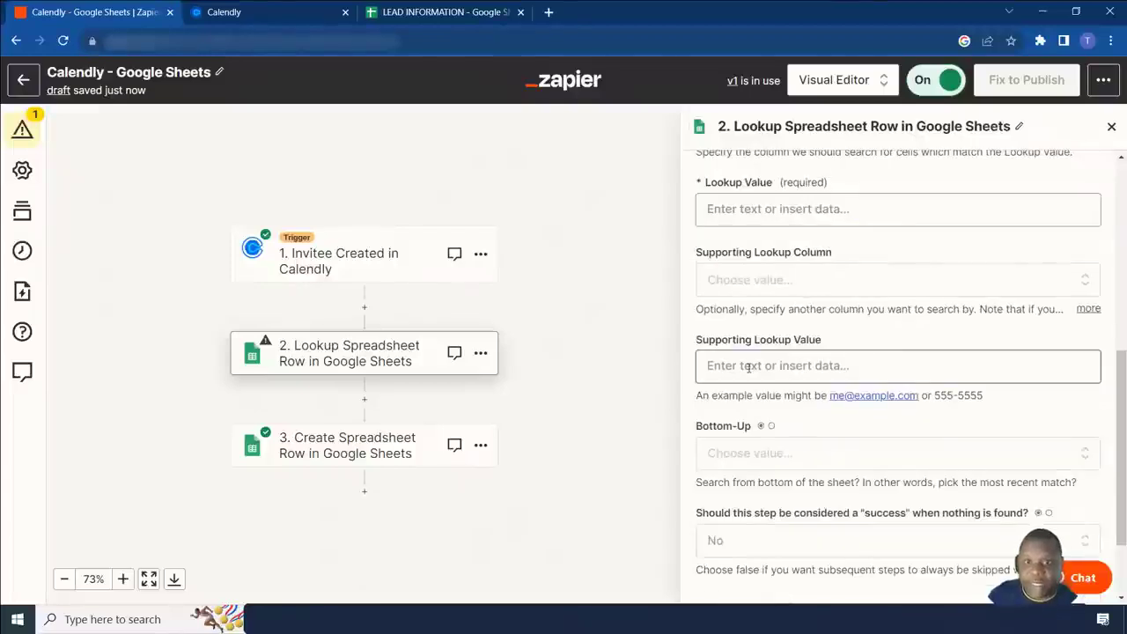
scroll(816, 279, down, 1)
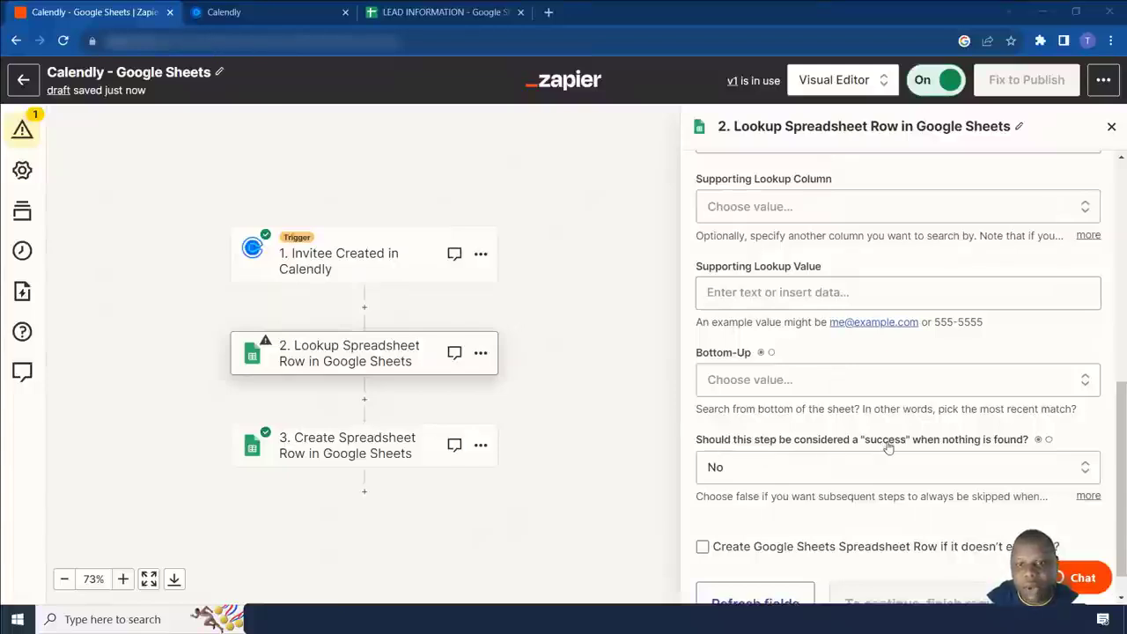
click(1039, 472)
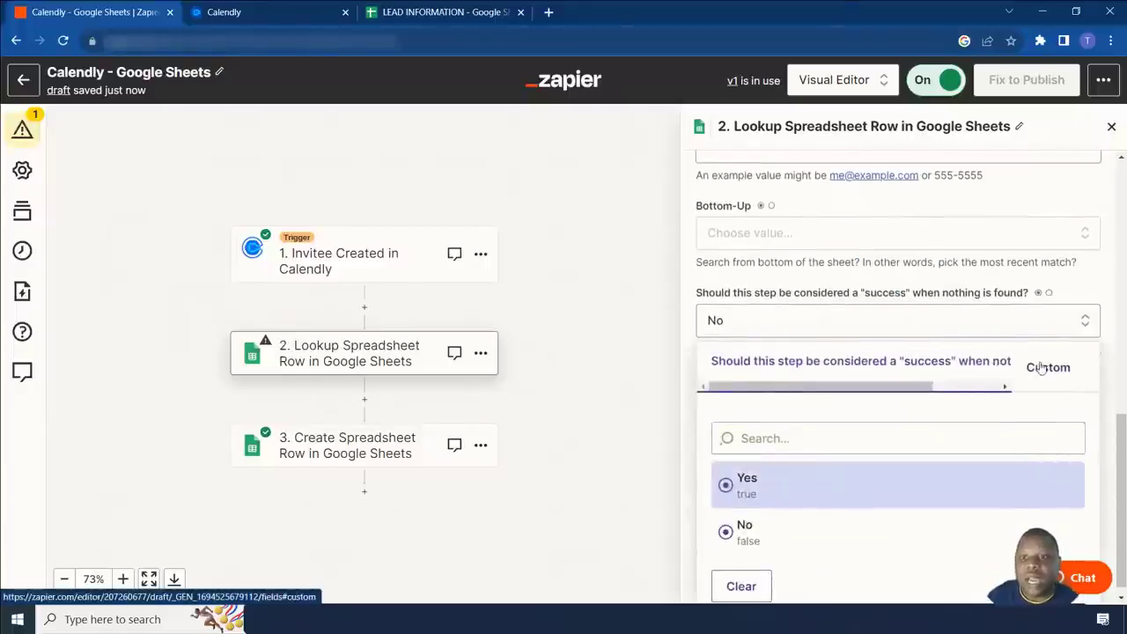
click(819, 492)
Map the lookup value to the Invitee Email from the Calendly trigger
scroll(819, 498, up, 3)
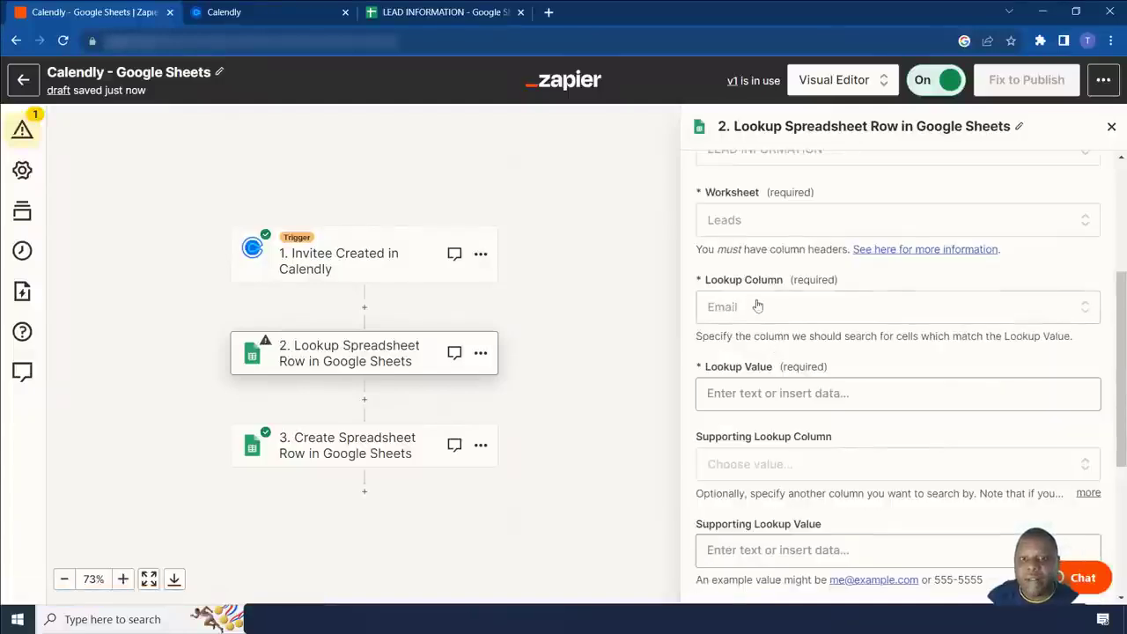
click(771, 393)
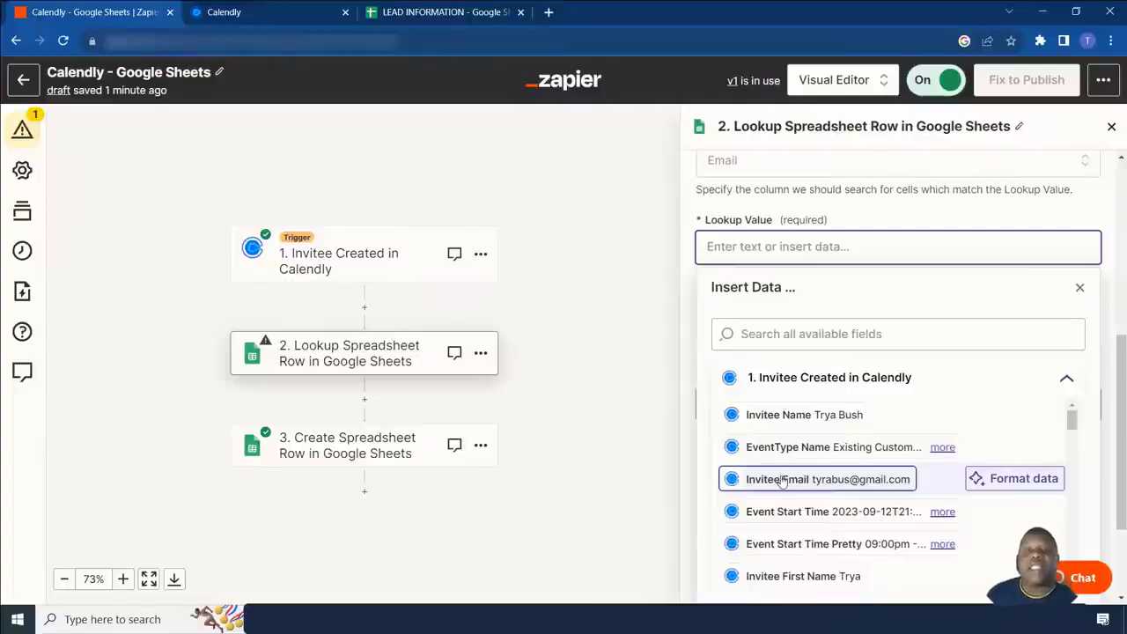
click(818, 483)
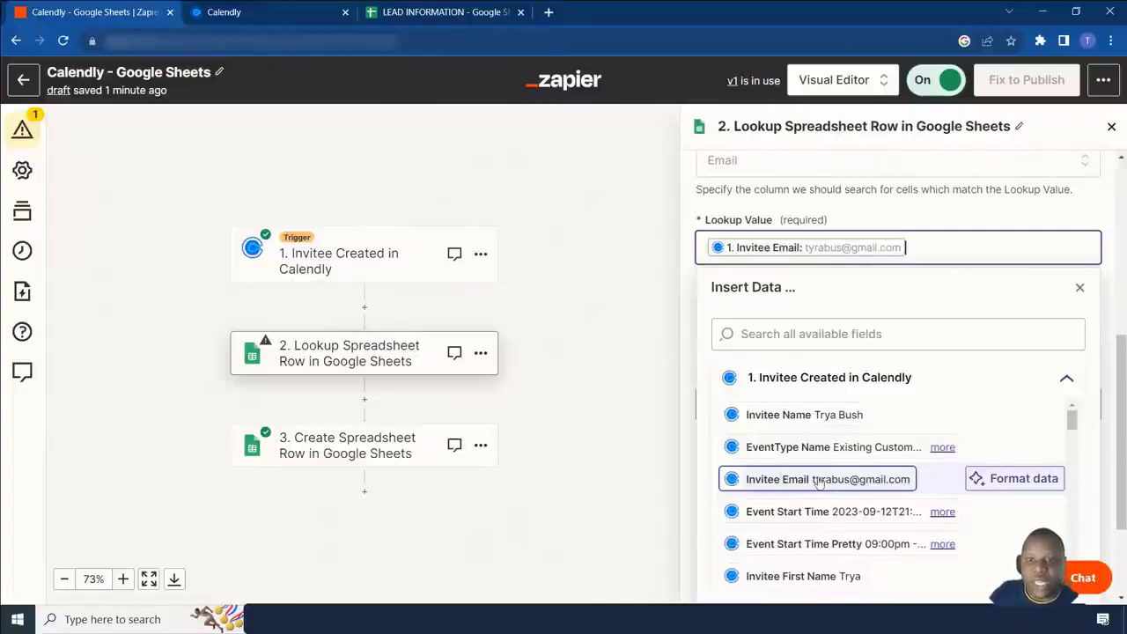
click(687, 367)
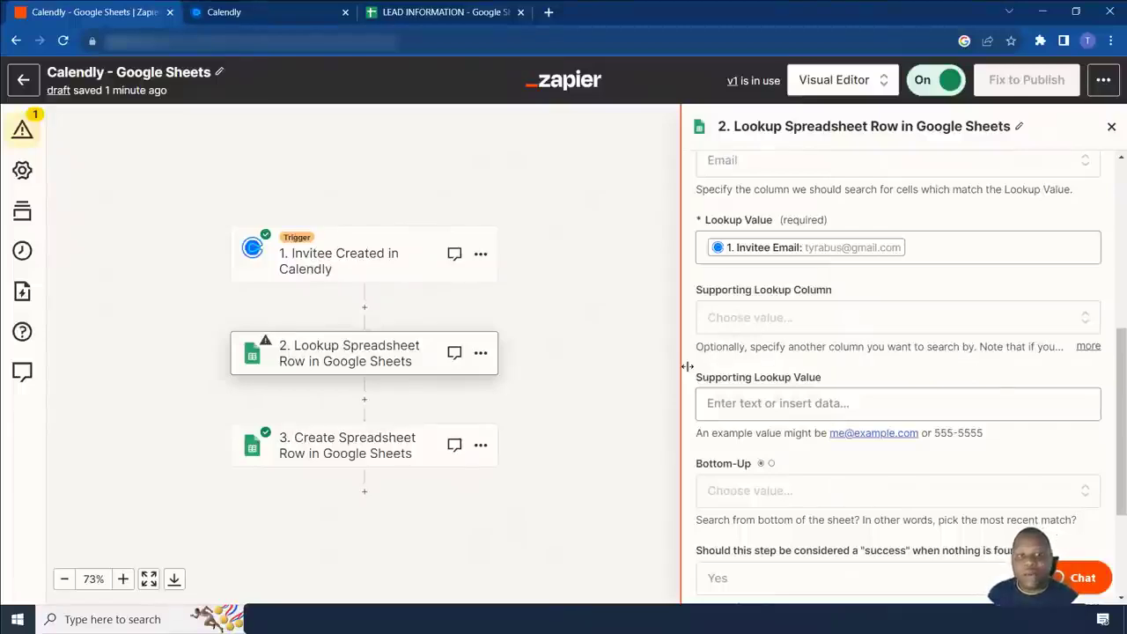
Test the Lookup Spreadsheet Row step and continue to the Create Spreadsheet Row step
scroll(761, 420, down, 2)
click(859, 532)
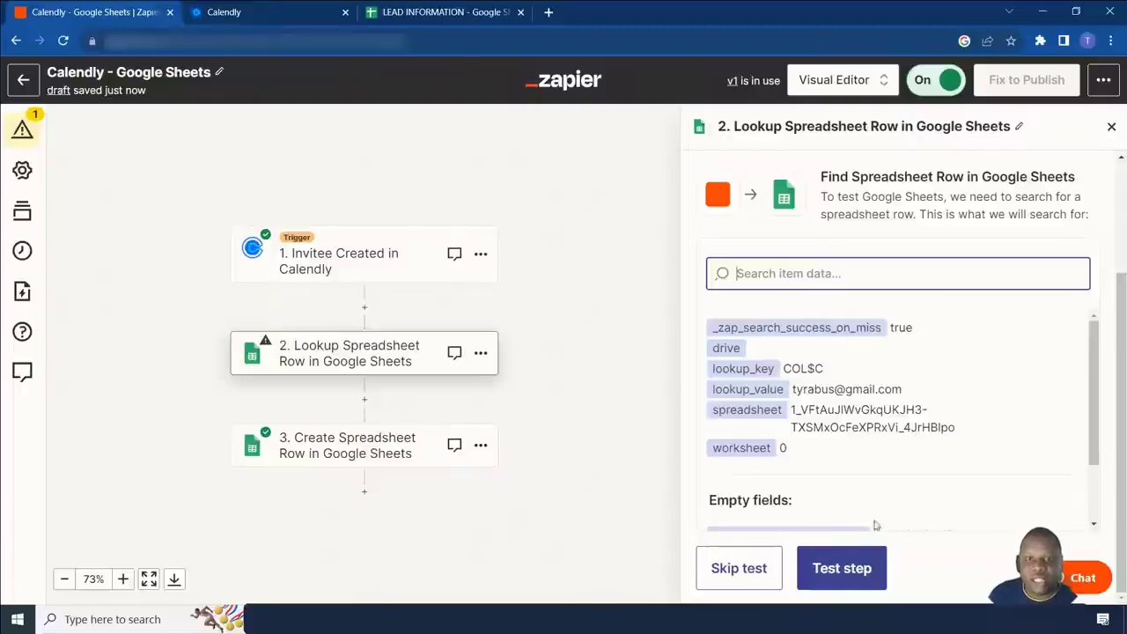
click(854, 568)
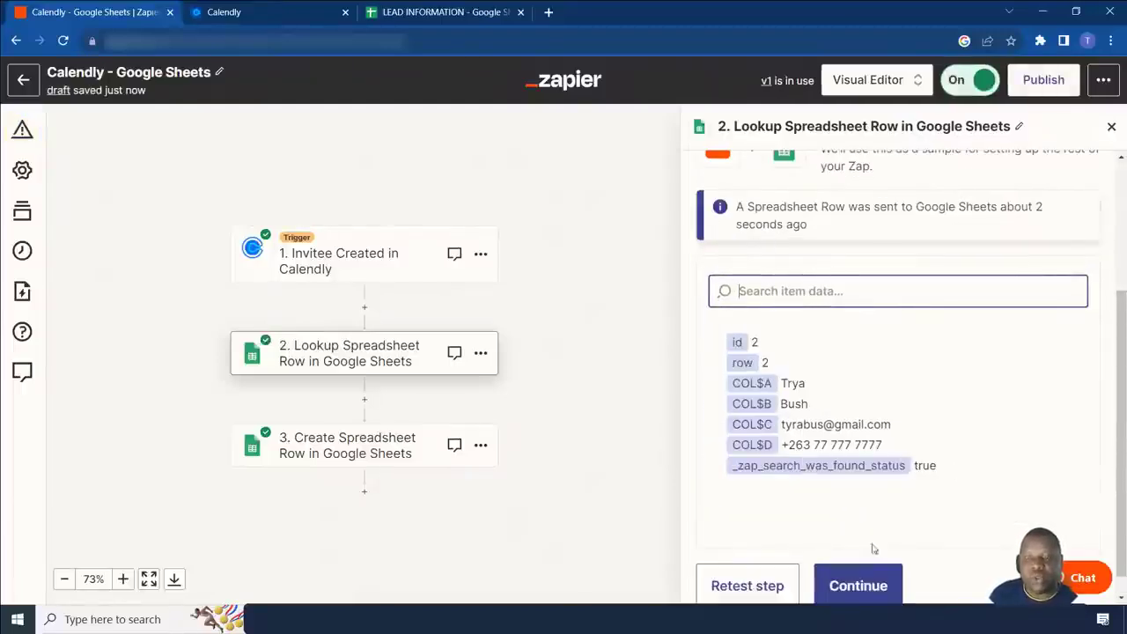
click(855, 586)
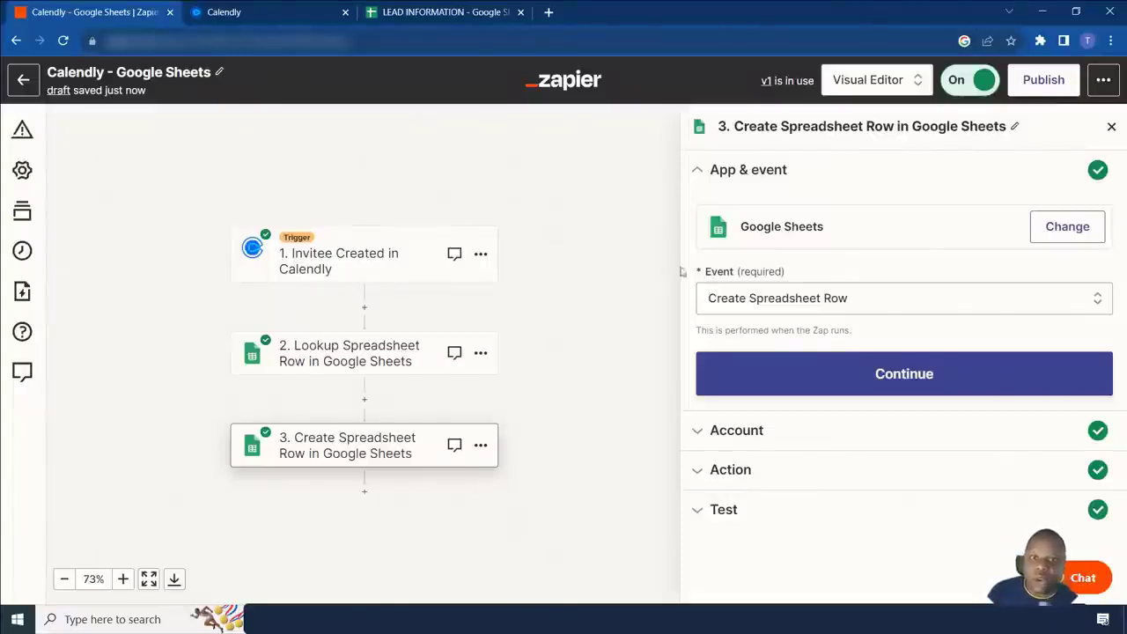
Insert a Filter step between the Lookup and Create Spreadsheet Row steps, using the Calendly Invitee Email as the field to check
click(365, 401)
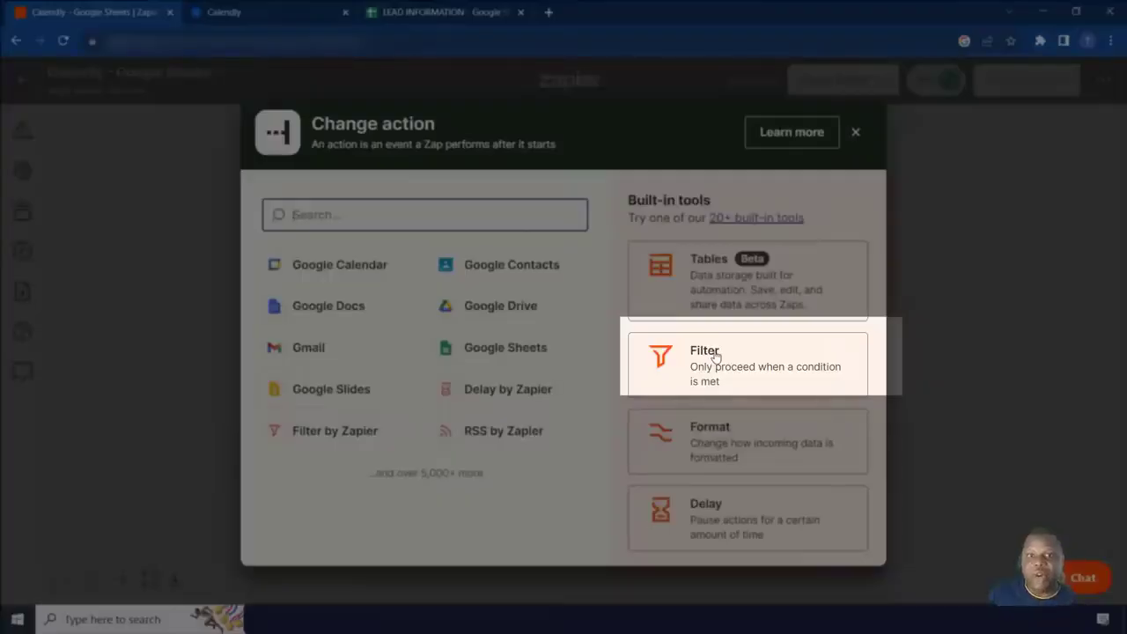
click(715, 355)
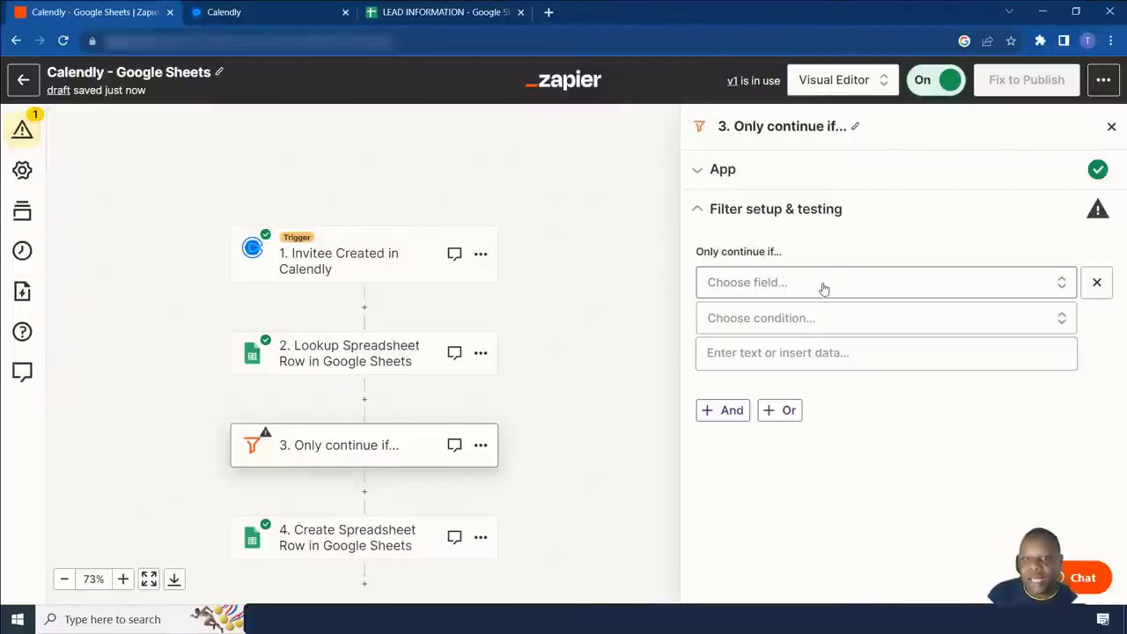
click(825, 289)
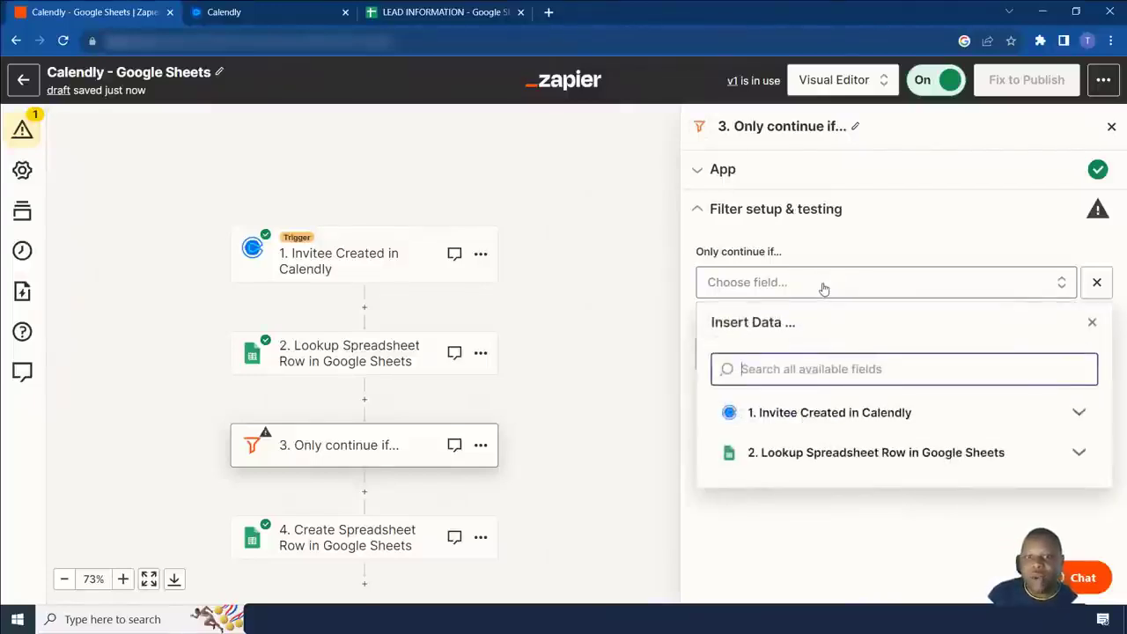
click(843, 412)
scroll(848, 441, down, 1)
click(850, 447)
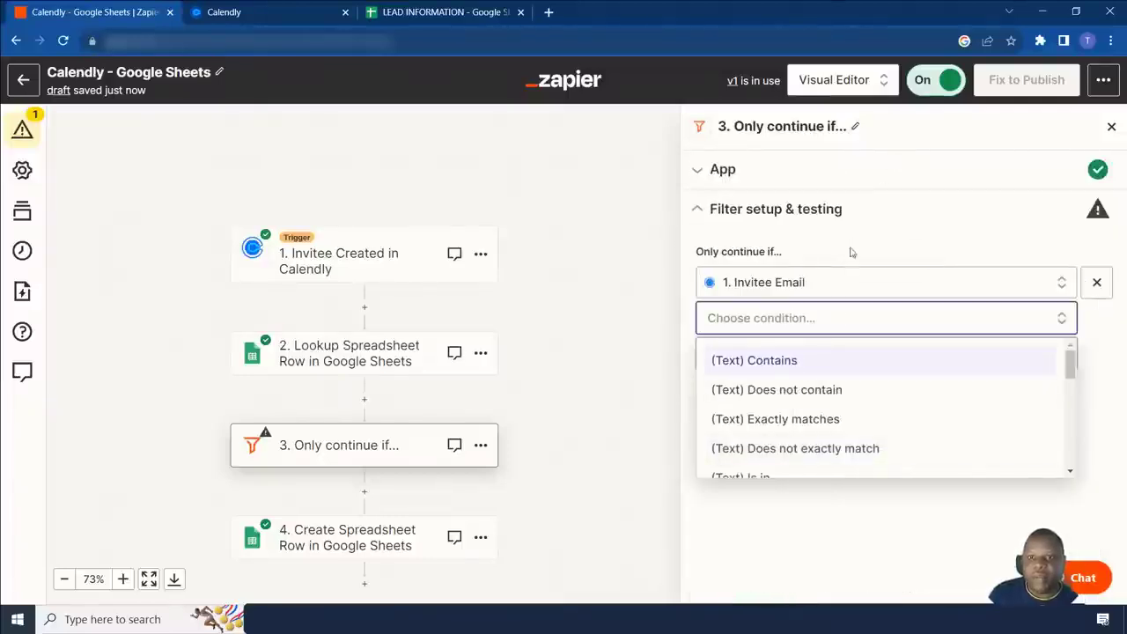
Set the filter condition to (Text) Does not contain, compared against the Email from the Lookup Spreadsheet Row step
click(818, 389)
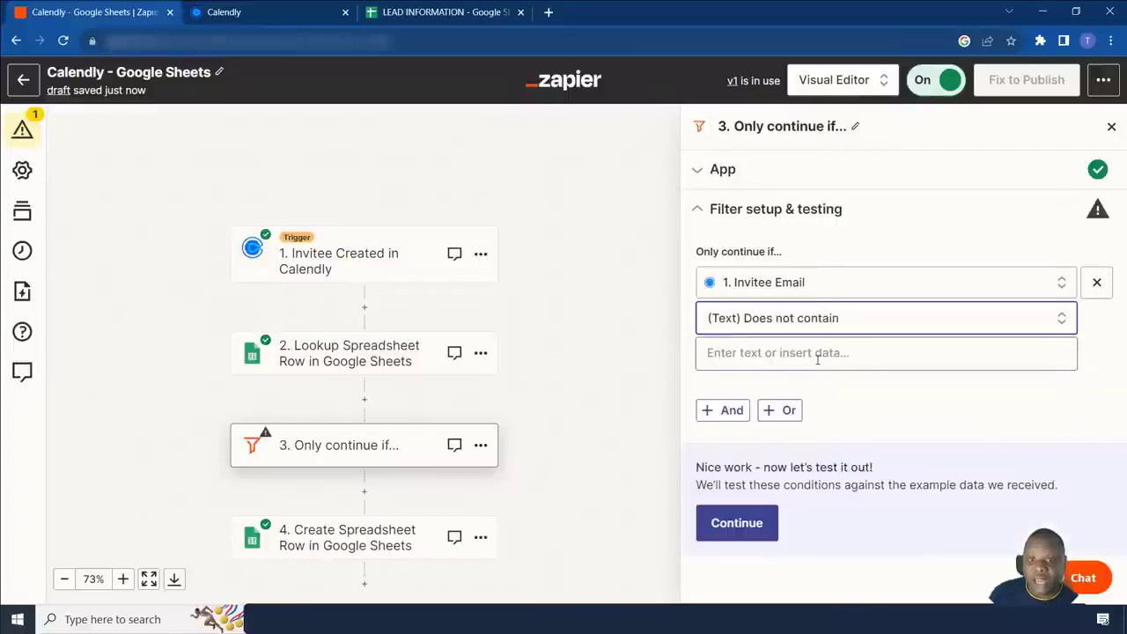
click(820, 352)
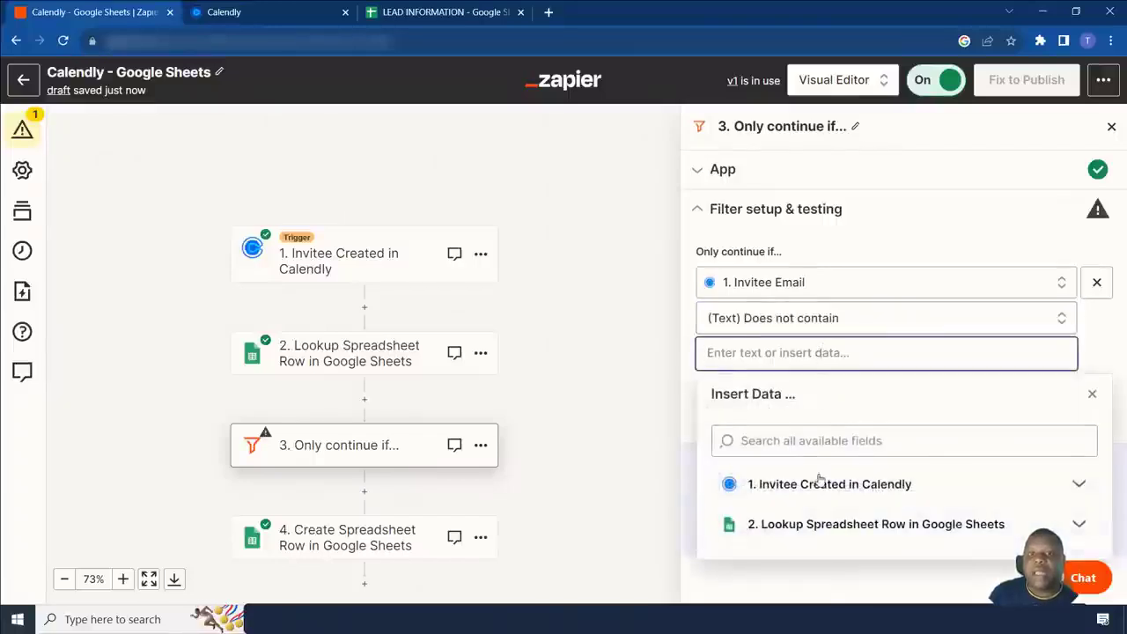
click(813, 528)
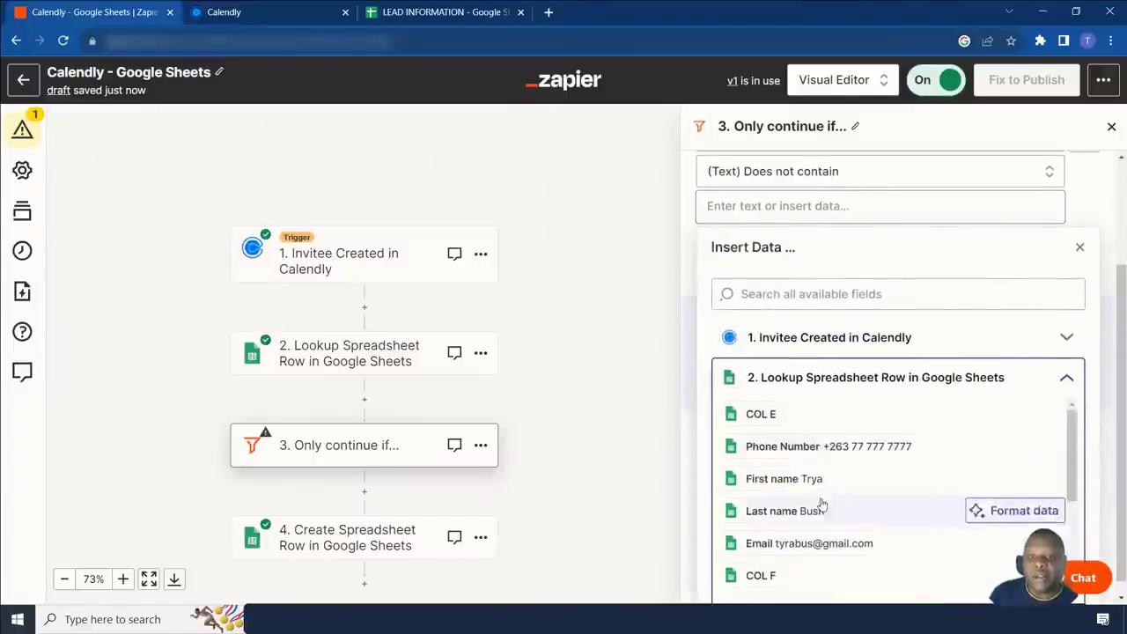
scroll(816, 503, down, 1)
click(816, 476)
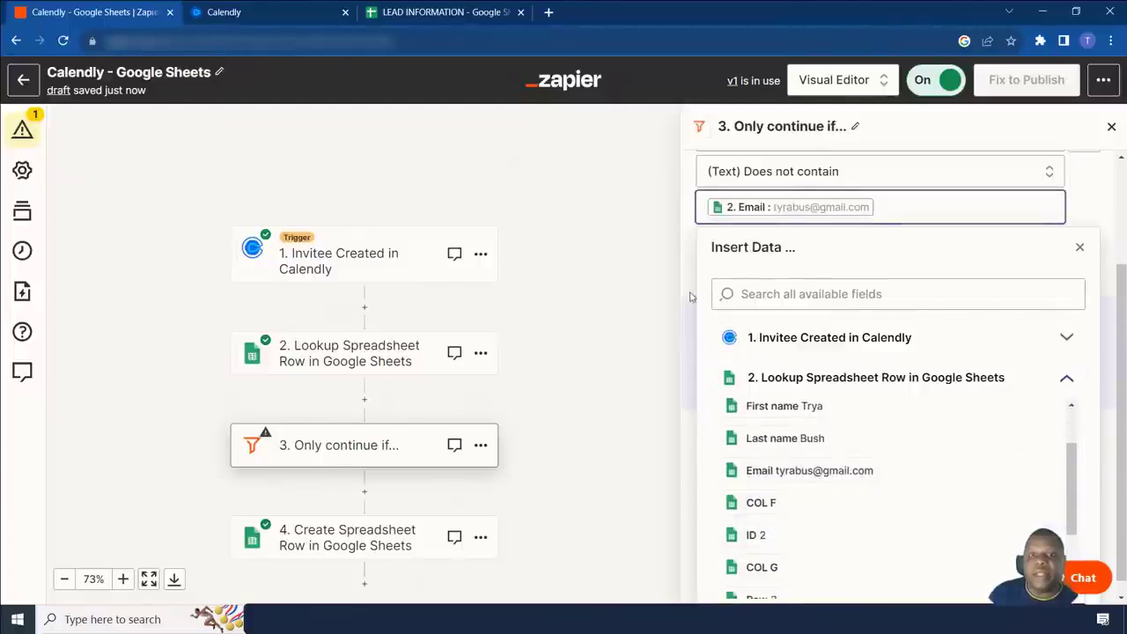
click(692, 291)
Test the filter against the example data and continue to the Create Spreadsheet Row step
click(737, 524)
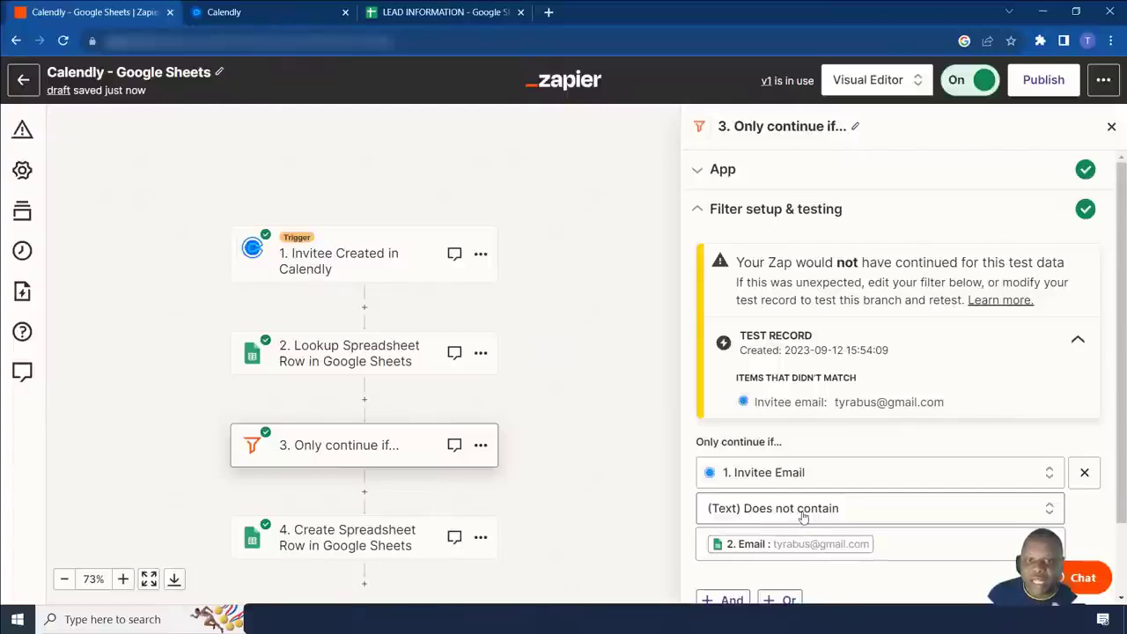
scroll(775, 520, down, 1)
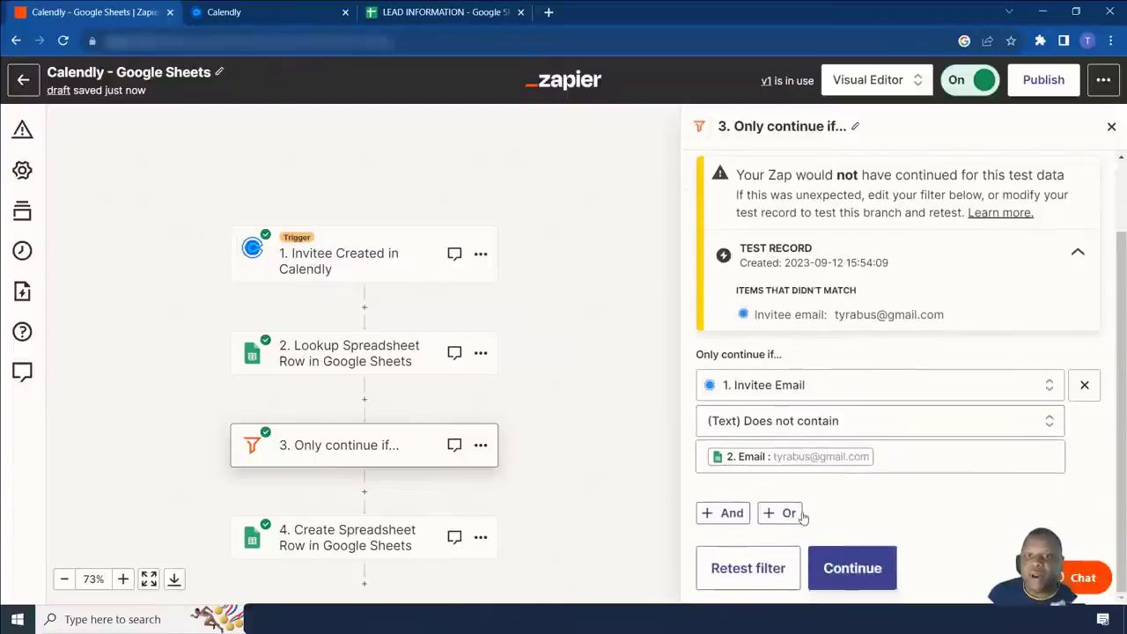
click(851, 570)
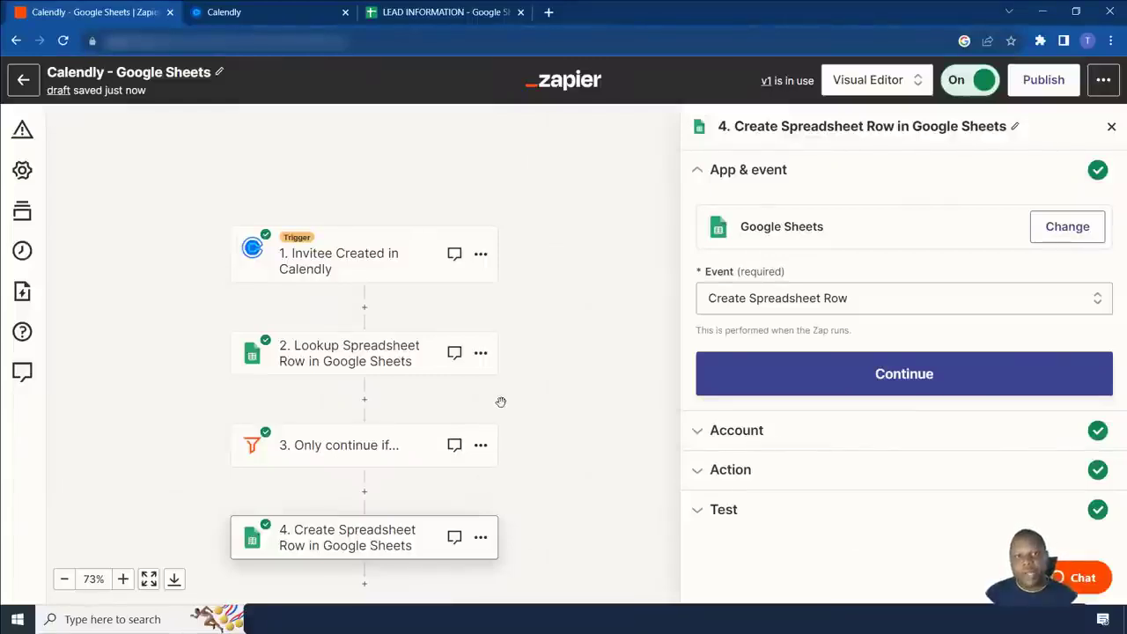
Publish the Zap as a new version named "Calendly - Google Sheets V2"
click(1037, 87)
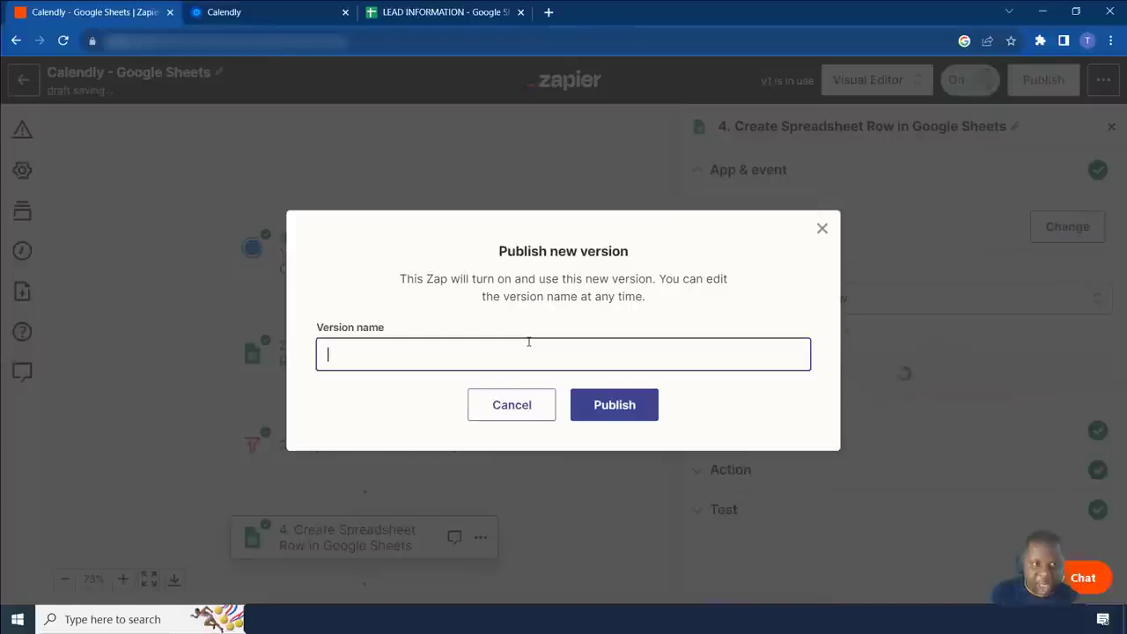
text(Calendly - Google Sheets V2)
click(617, 404)
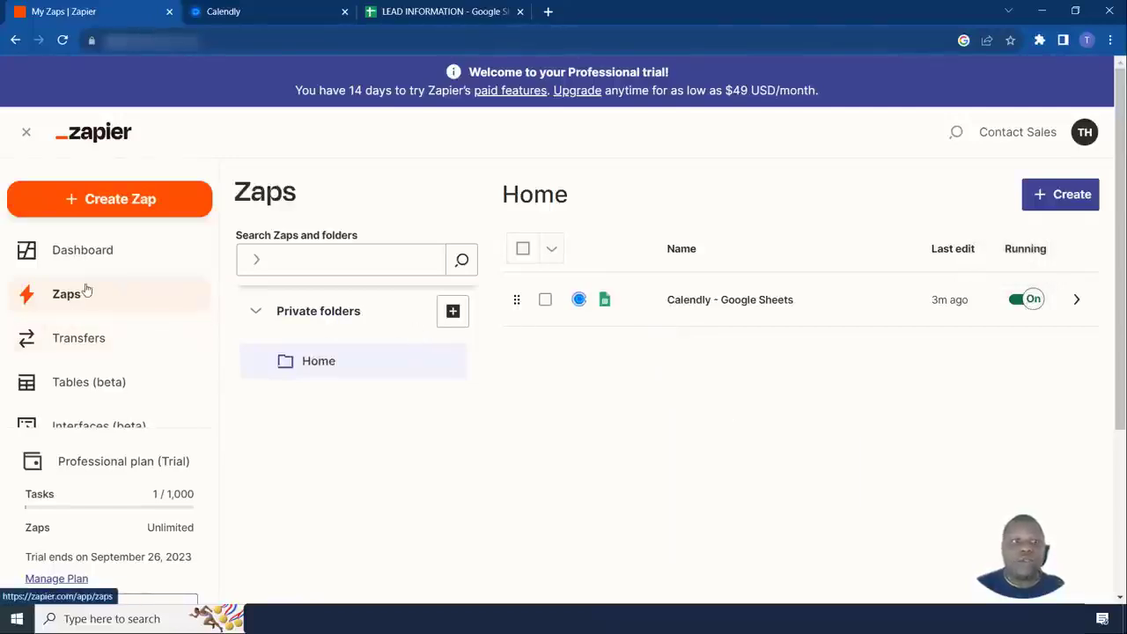
Look over the connected apps in the account and review the task usage in the Zap history
scroll(88, 300, down, 2)
click(94, 323)
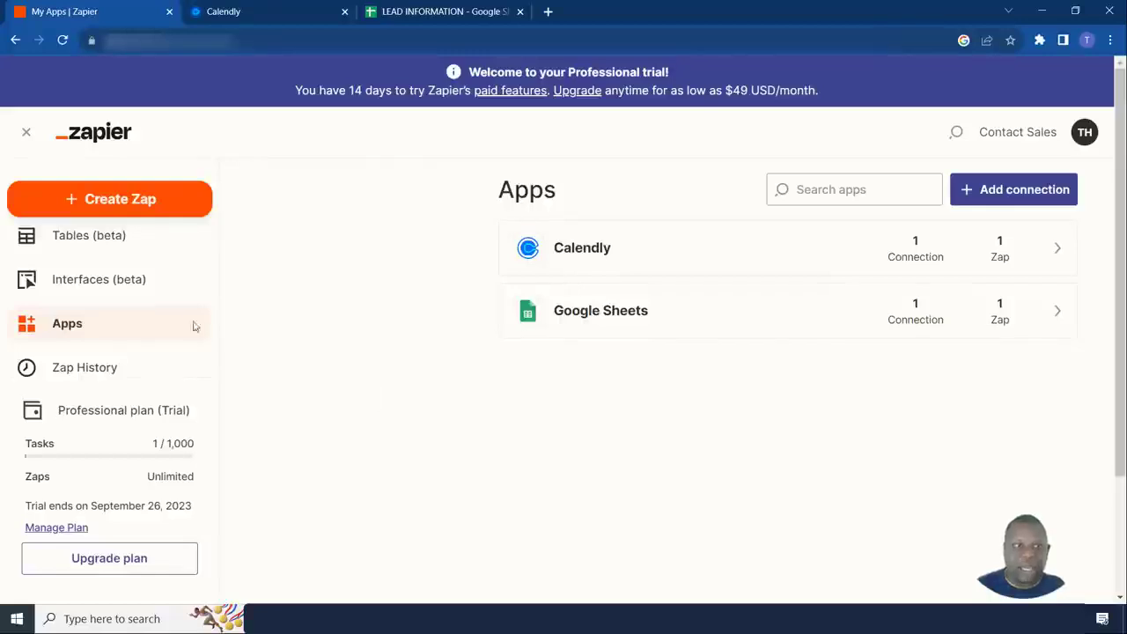
scroll(153, 321, down, 1)
click(96, 310)
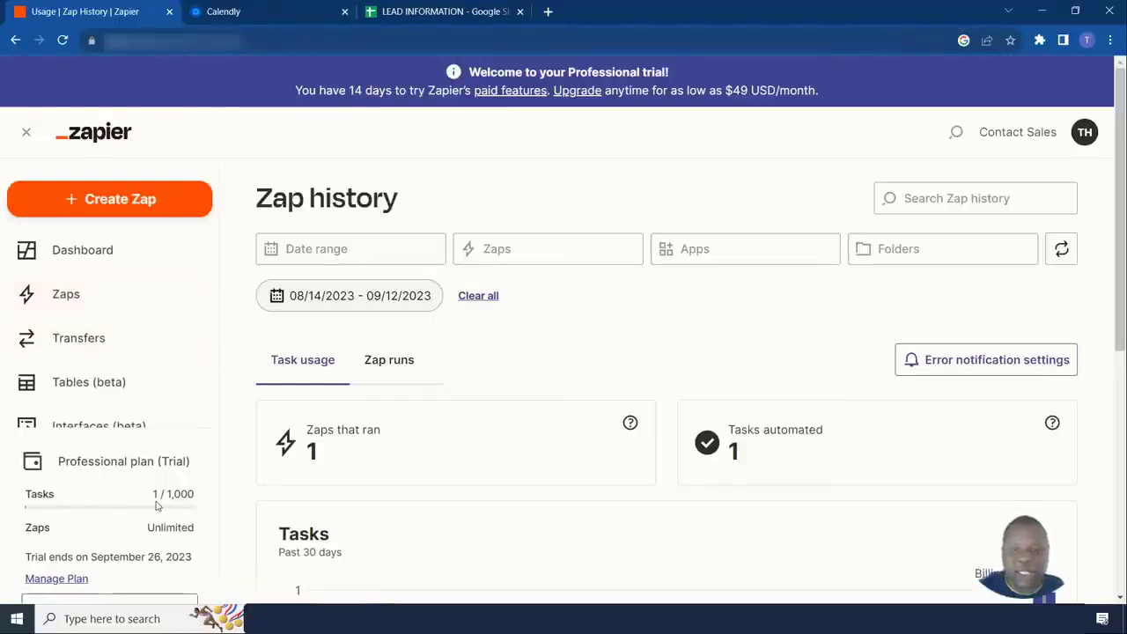
scroll(414, 429, down, 3)
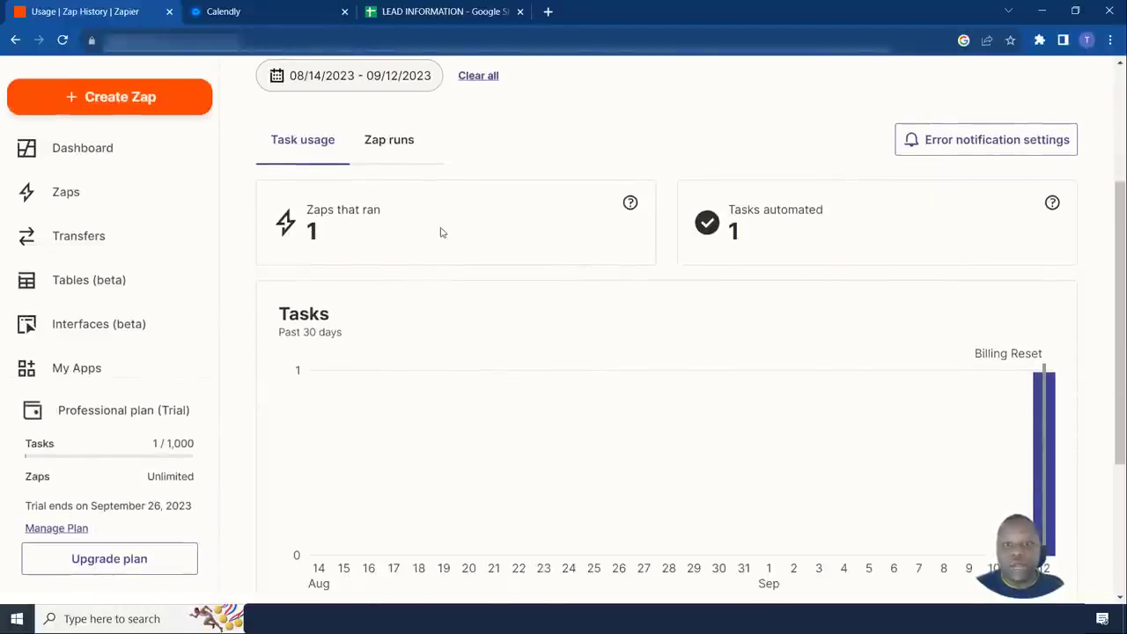
scroll(859, 236, down, 3)
scroll(773, 347, up, 6)
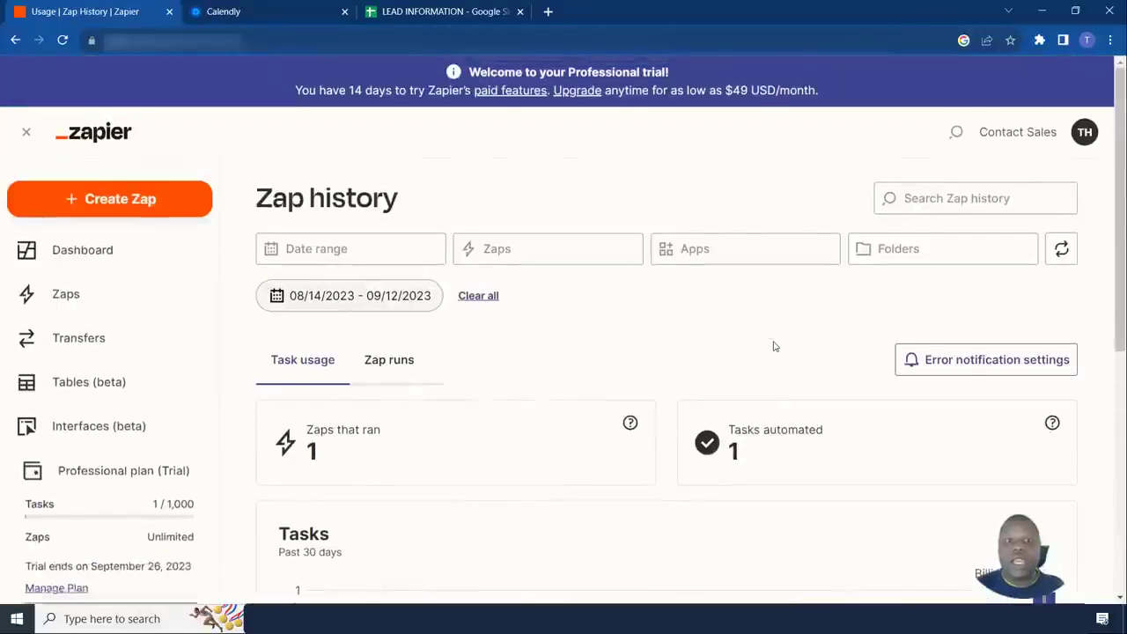